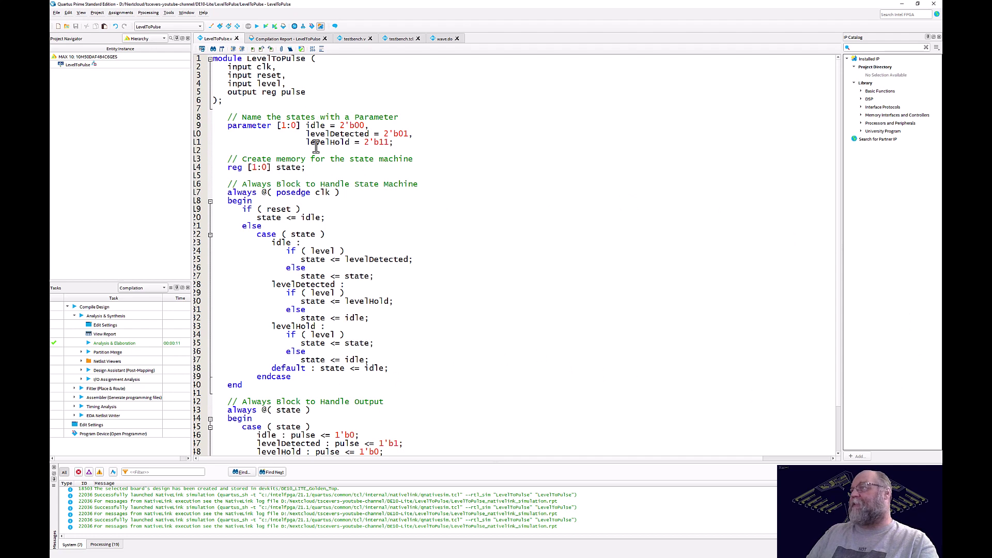
scroll(298, 166, down, 2)
drag(227, 134, 311, 168)
click(311, 168)
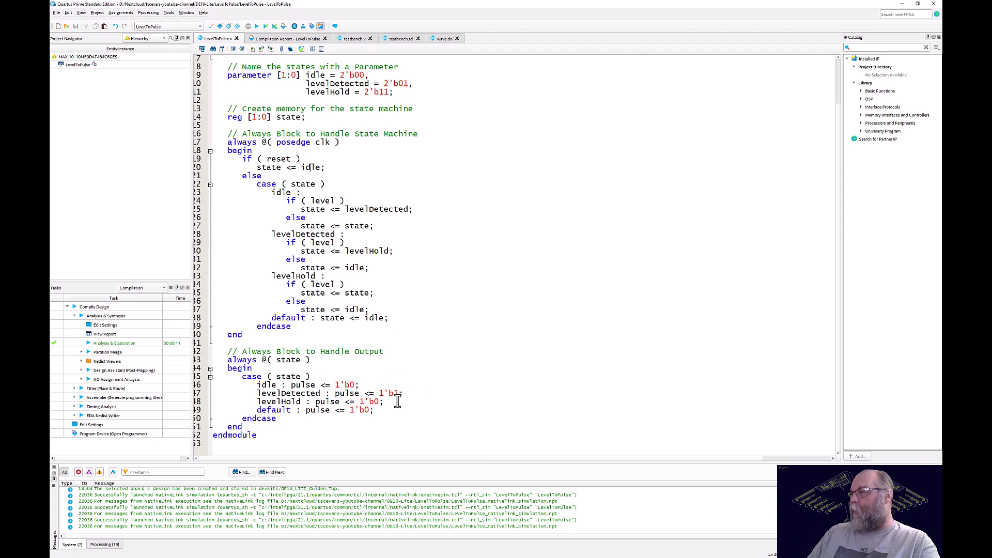
scroll(455, 297, up, 2)
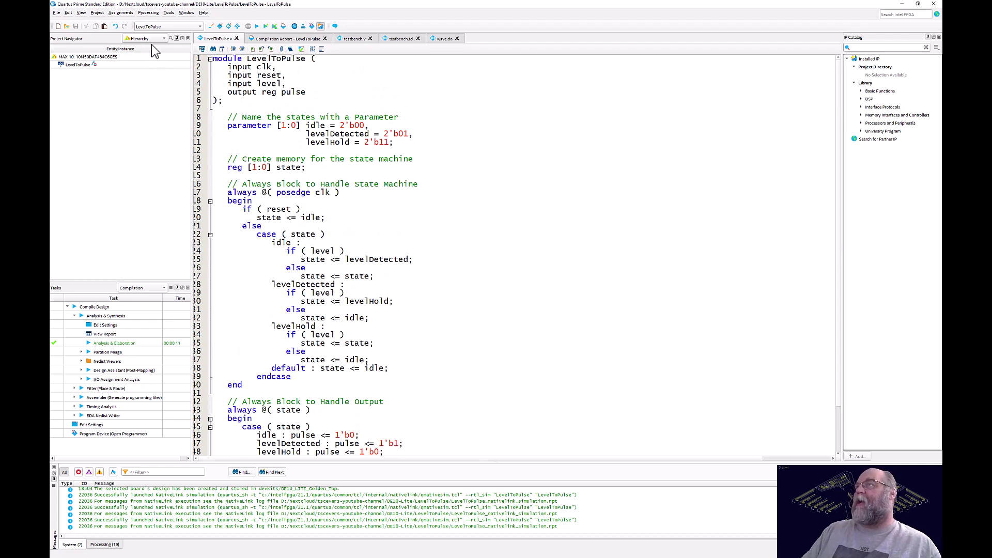
Launch the RTL simulation of the LevelToPulse design in Questa and maximize its window.
click(169, 13)
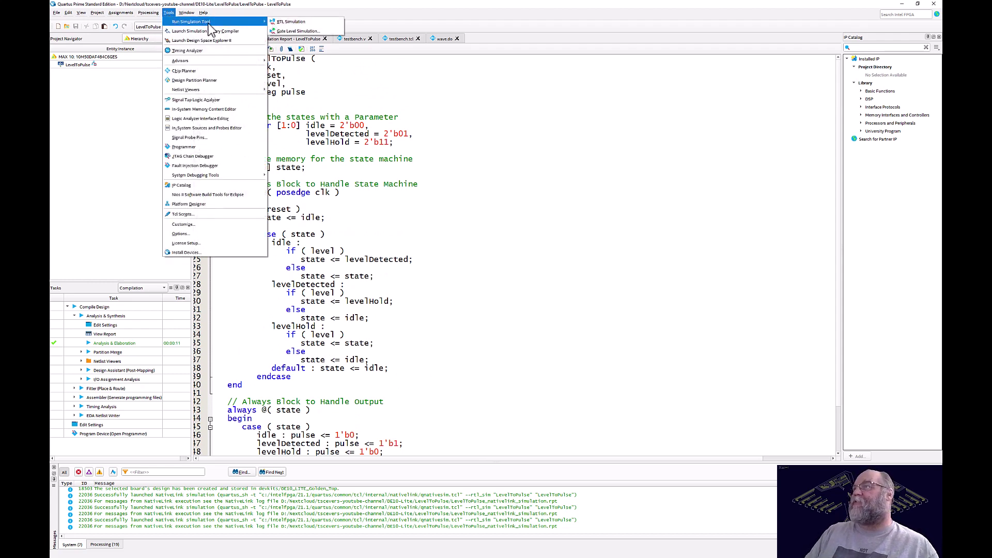
click(279, 27)
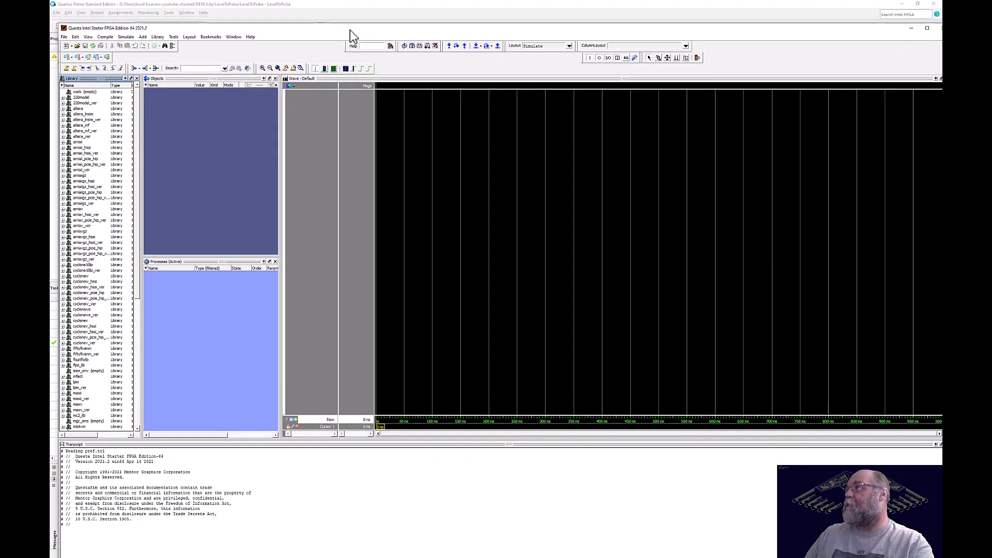
double_click(349, 30)
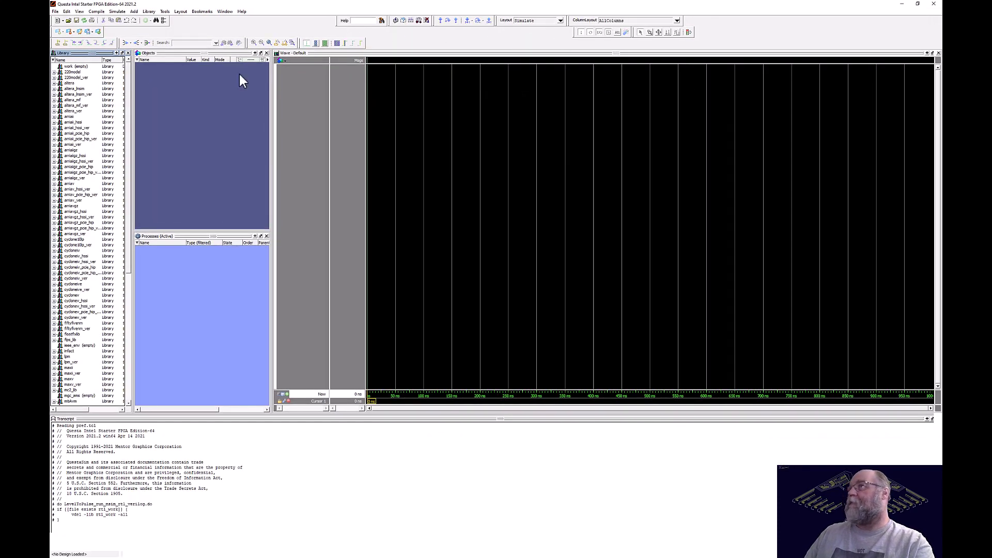
Load the LevelToPulse module from the work library into the simulator.
click(53, 67)
click(73, 73)
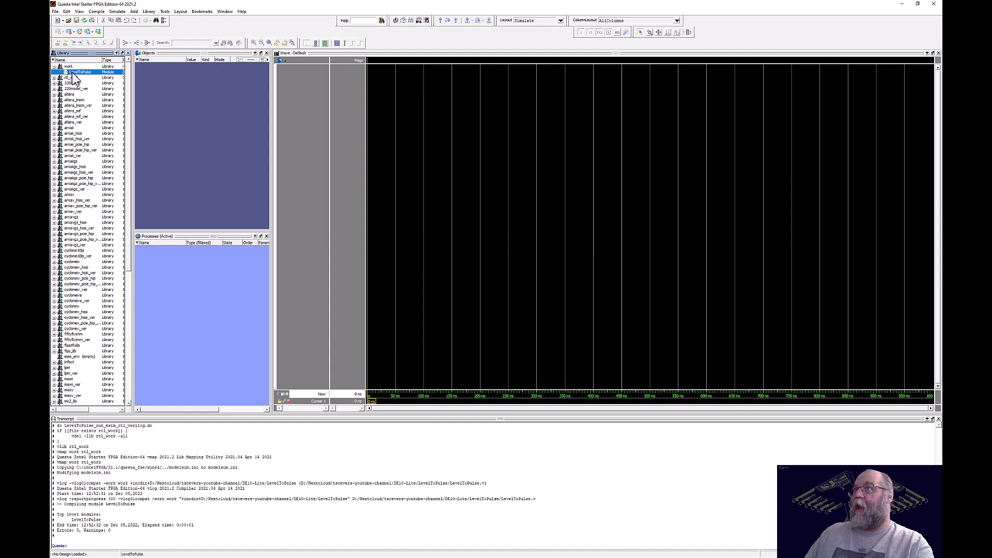
double_click(73, 73)
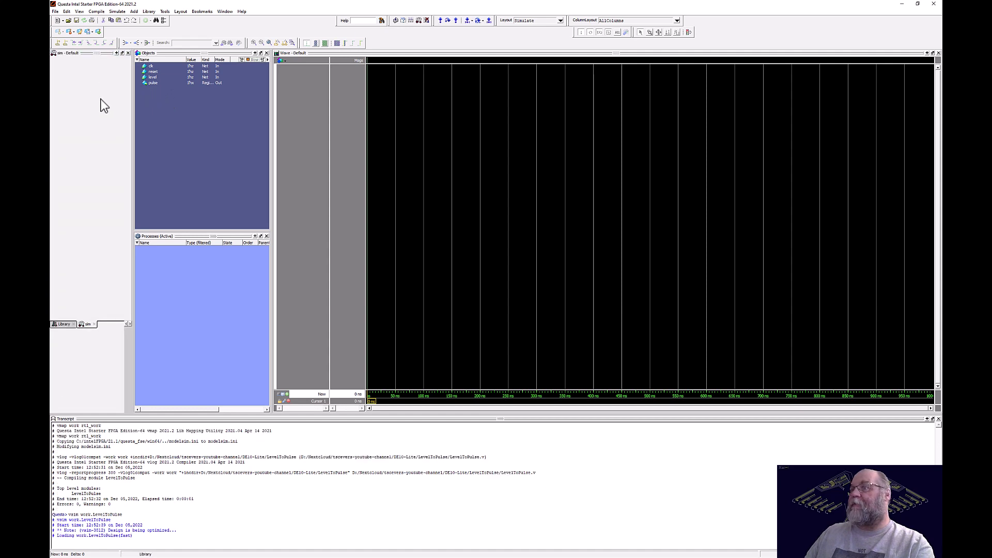
Add all signals in the LevelToPulse region to the waveform.
right_click(166, 117)
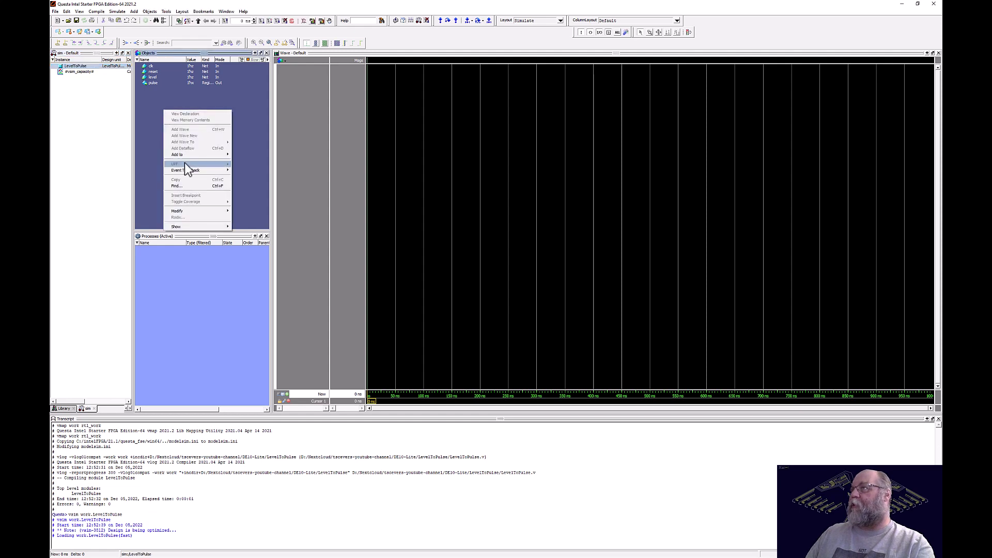
mouse_move(194, 155)
mouse_move(250, 154)
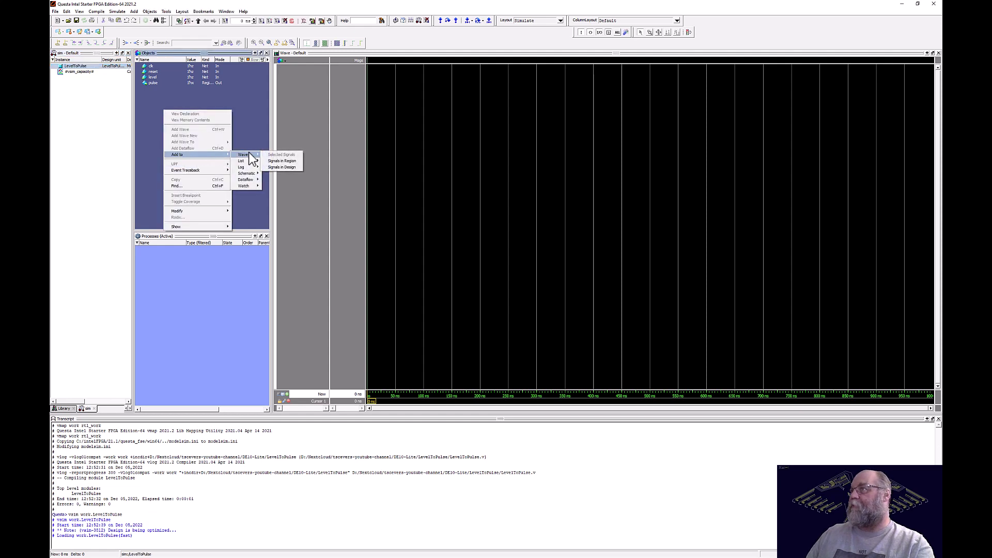
click(281, 161)
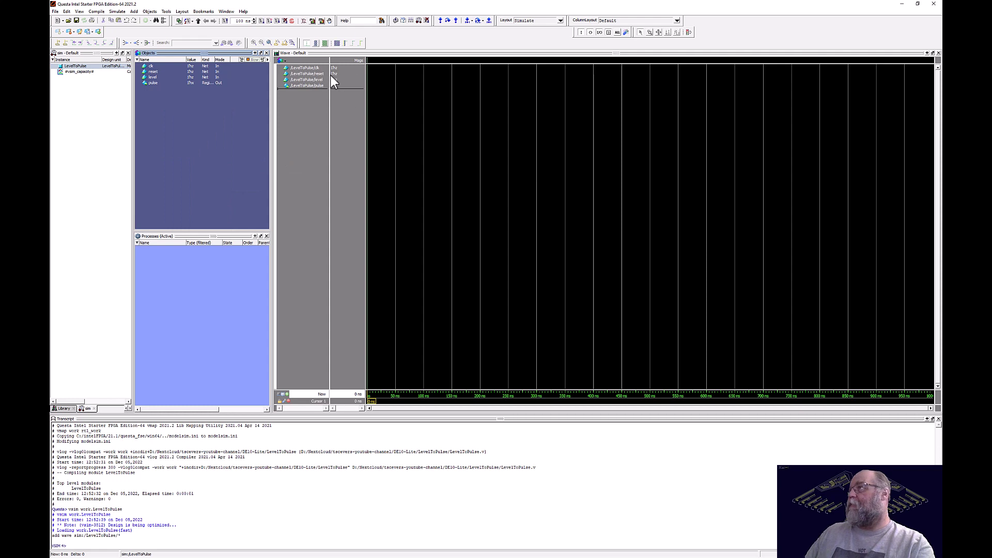
Define a clock on the clk signal with period 100, duty 50 and a falling first edge.
right_click(312, 67)
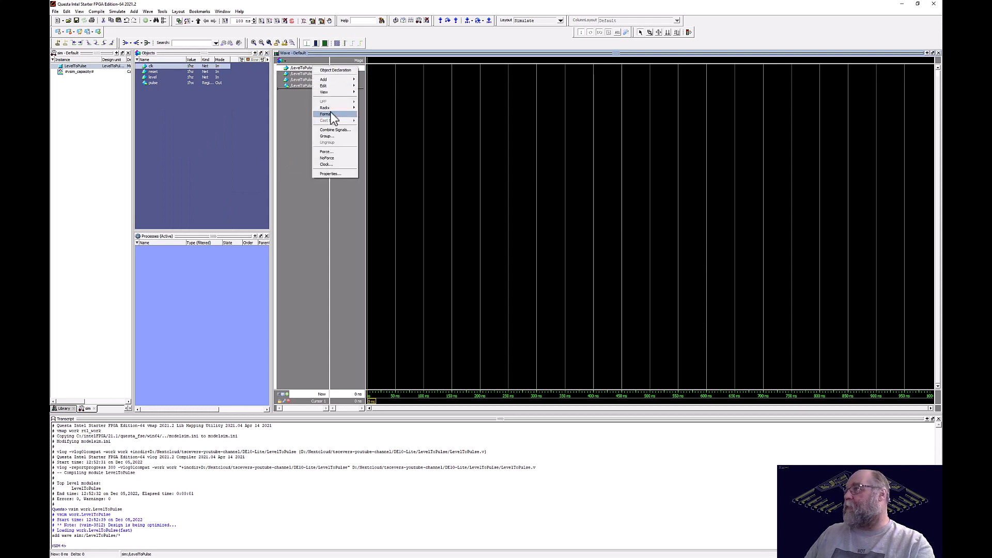
click(325, 165)
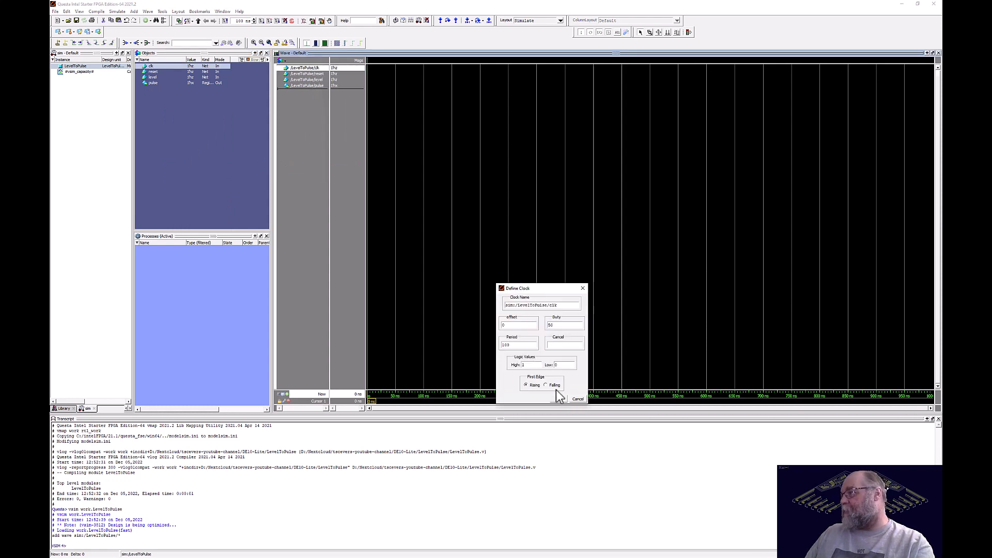
click(553, 385)
click(557, 399)
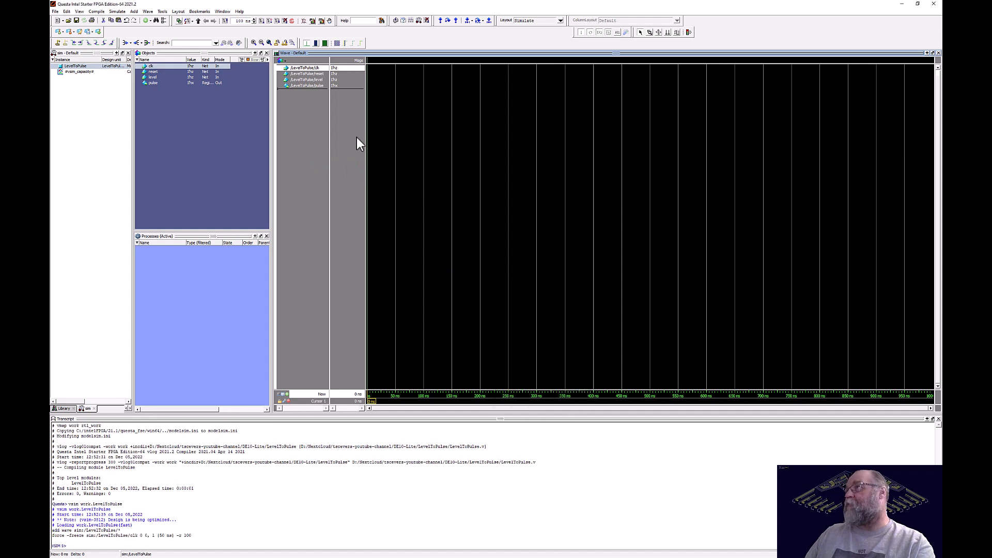
Force the reset signal to 1'h1 using the Drive kind with a delay of 0.
right_click(321, 73)
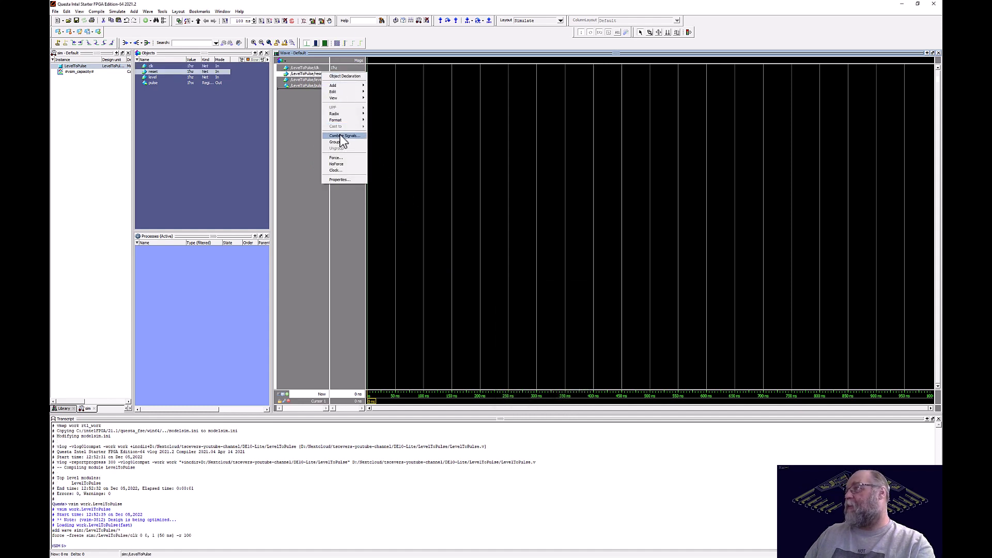
click(336, 157)
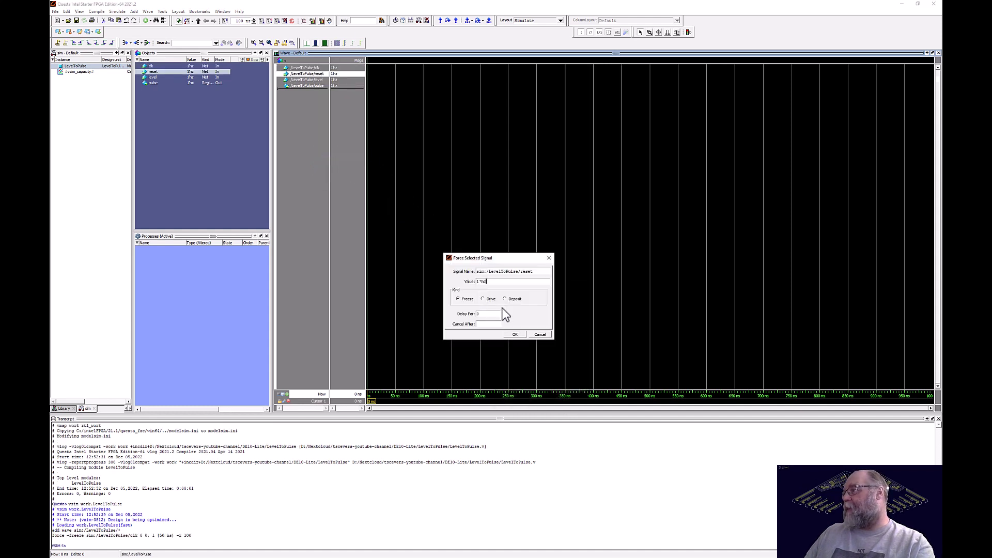
click(486, 298)
click(494, 282)
key(BackSpace)
text(1)
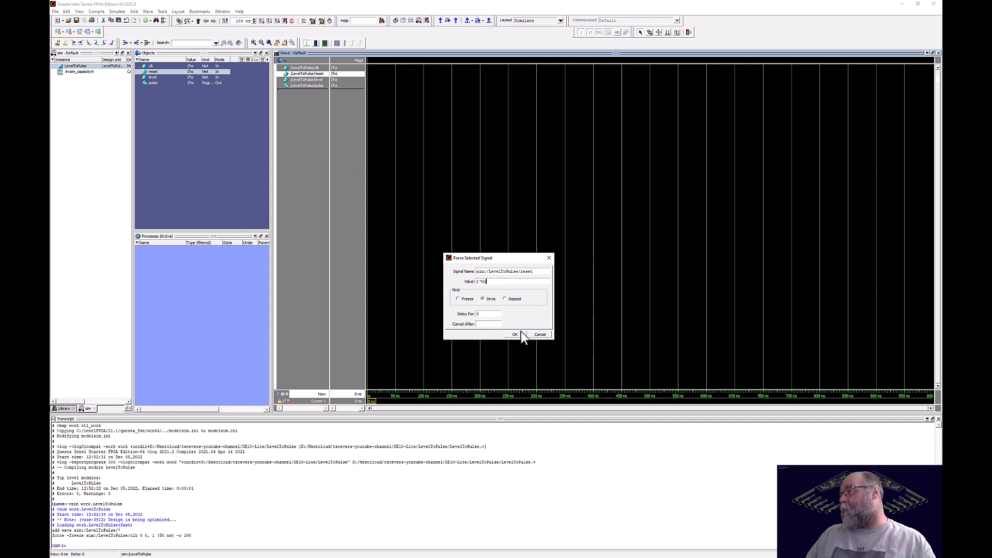
click(520, 335)
Force the level signal to 1'h0 using the Drive kind, and run the simulation for 100 ns.
right_click(308, 80)
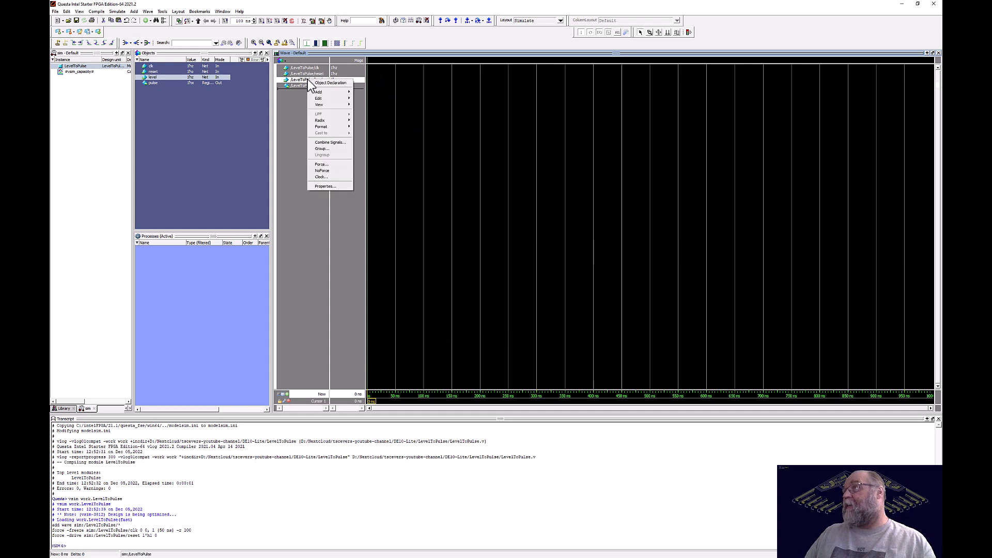
click(333, 163)
click(485, 299)
key(BackSpace)
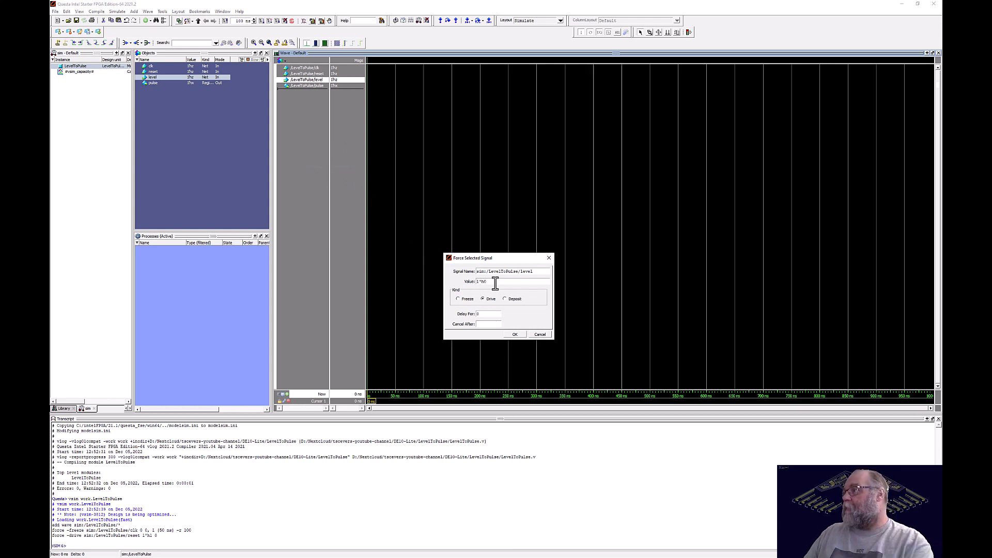
click(519, 334)
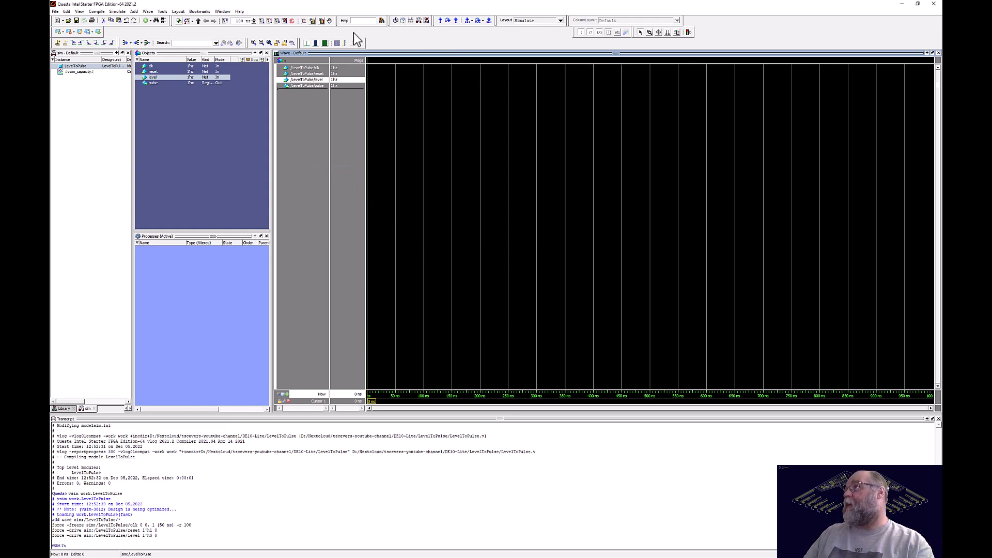
click(262, 20)
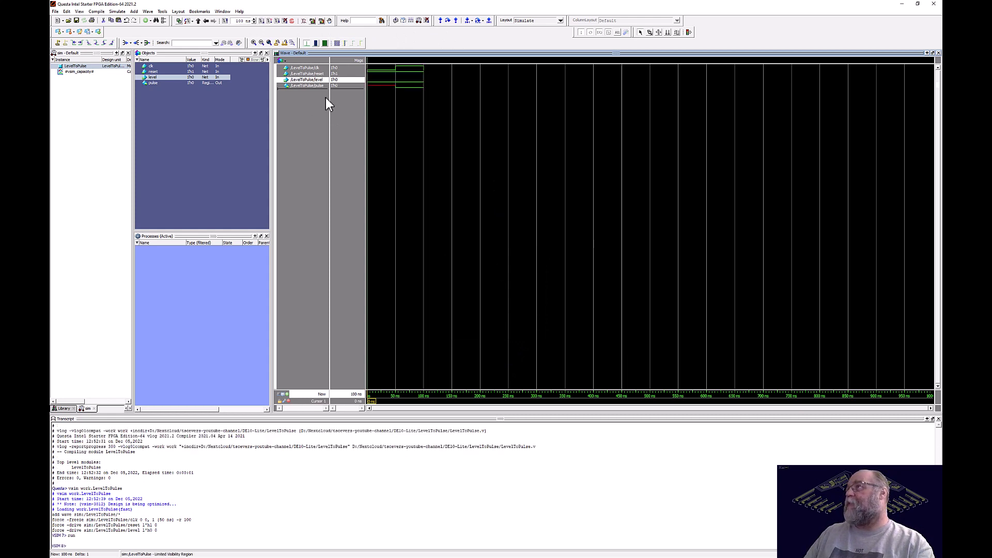
Release reset by forcing it to 1'h0 with the Drive kind, and run the simulation another 100 ns.
right_click(319, 74)
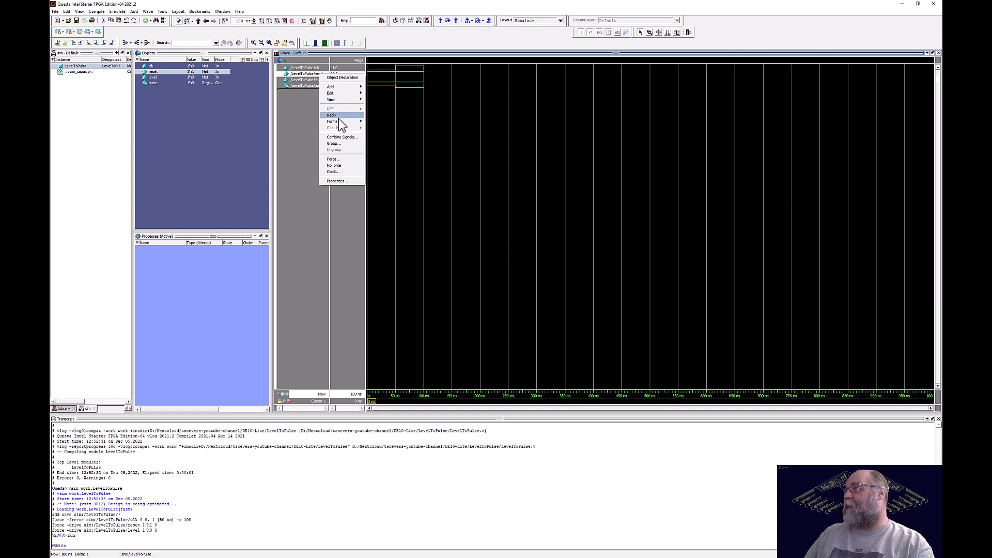
click(339, 158)
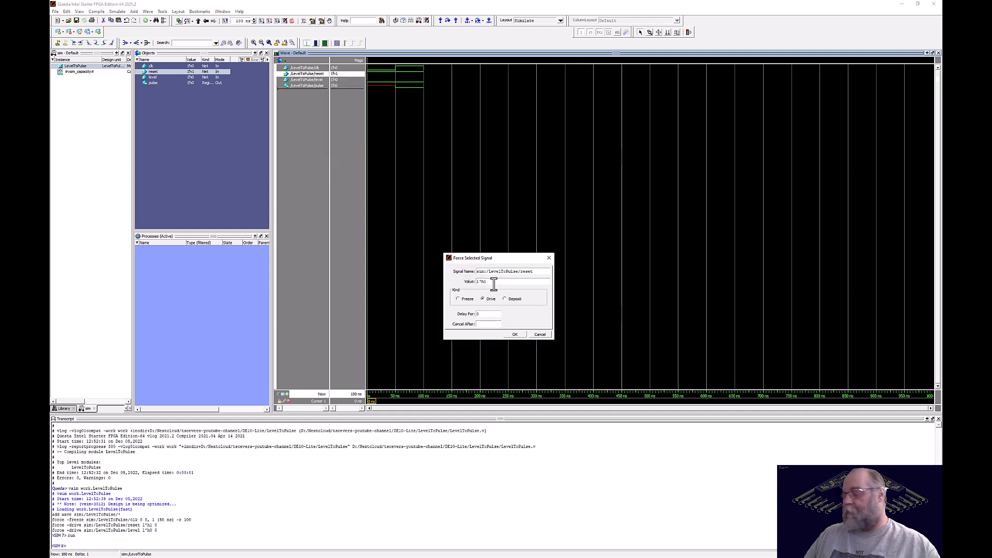
text(0)
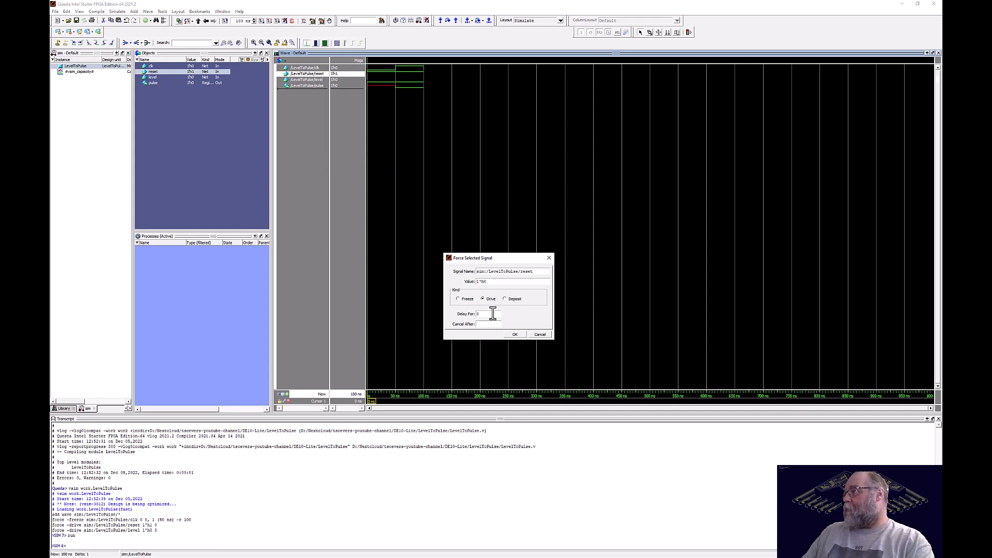
click(521, 335)
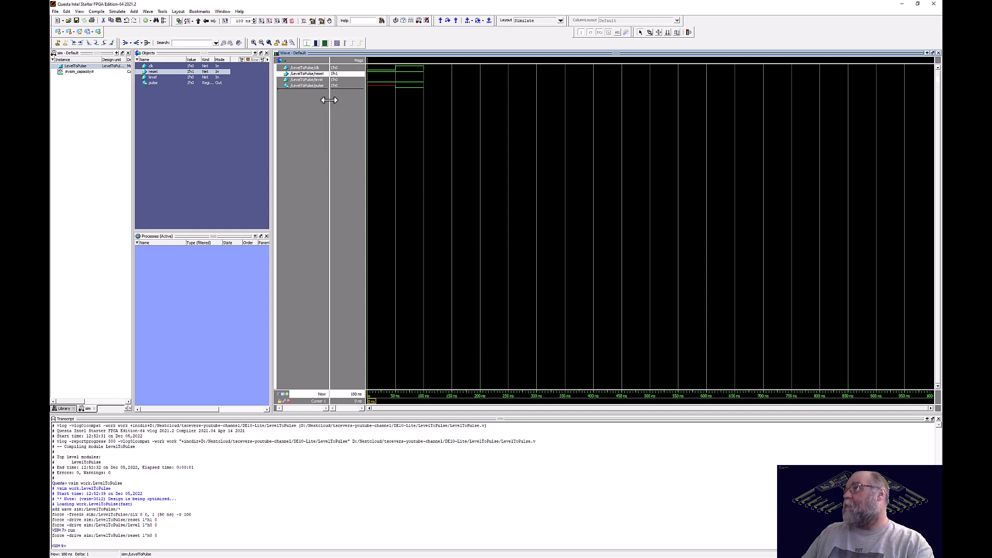
click(262, 21)
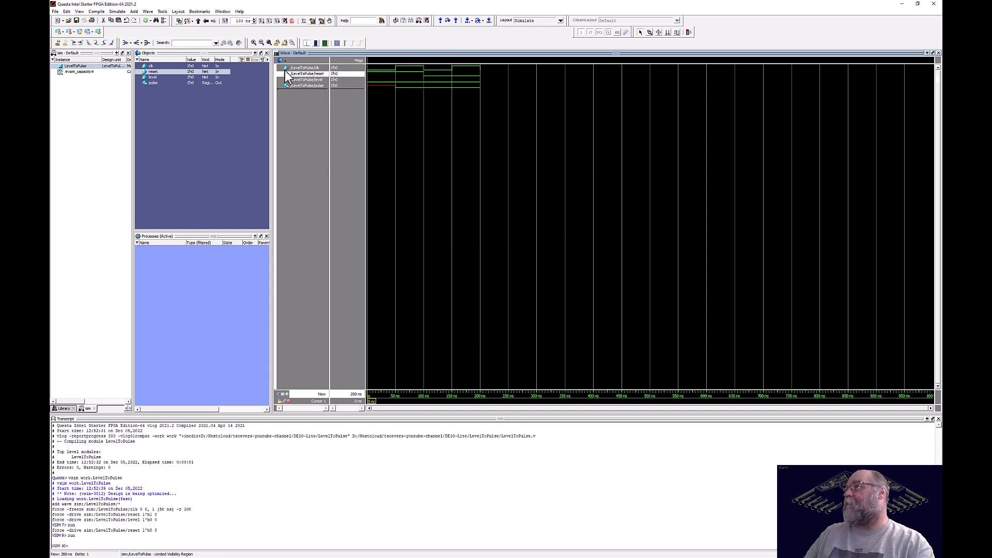
Force the level signal to 1'h1 with the Drive kind, and run the simulation for three 100 ns intervals.
right_click(302, 81)
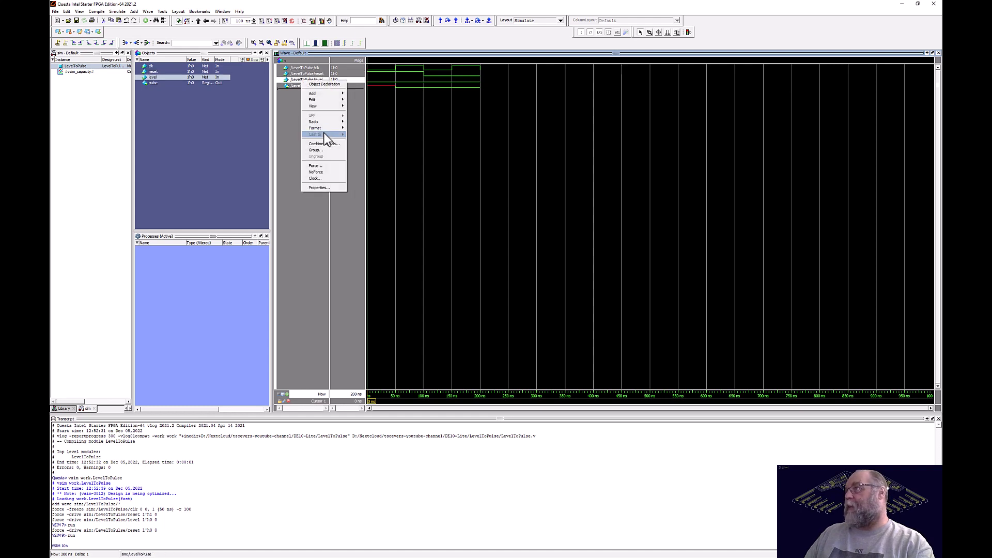
click(314, 165)
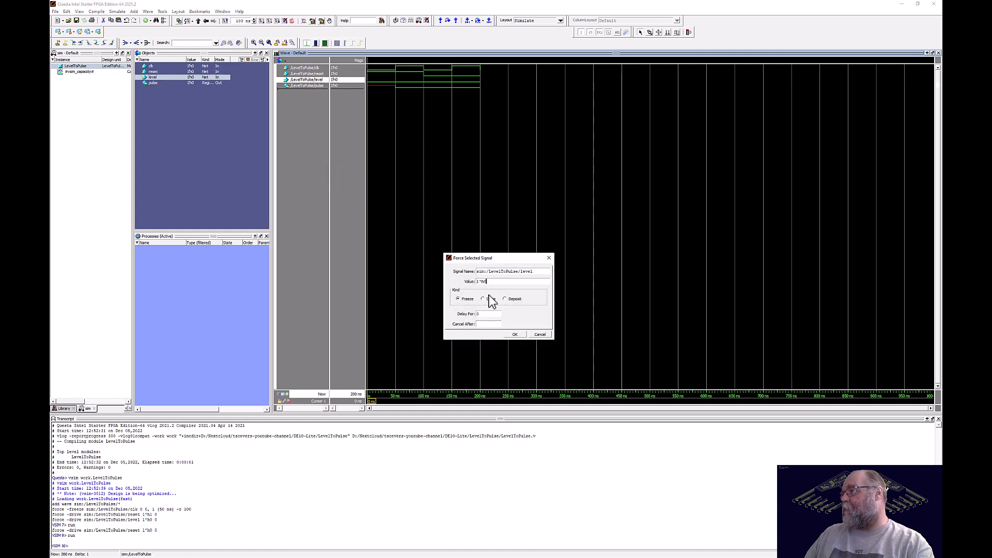
key(BackSpace)
text(1)
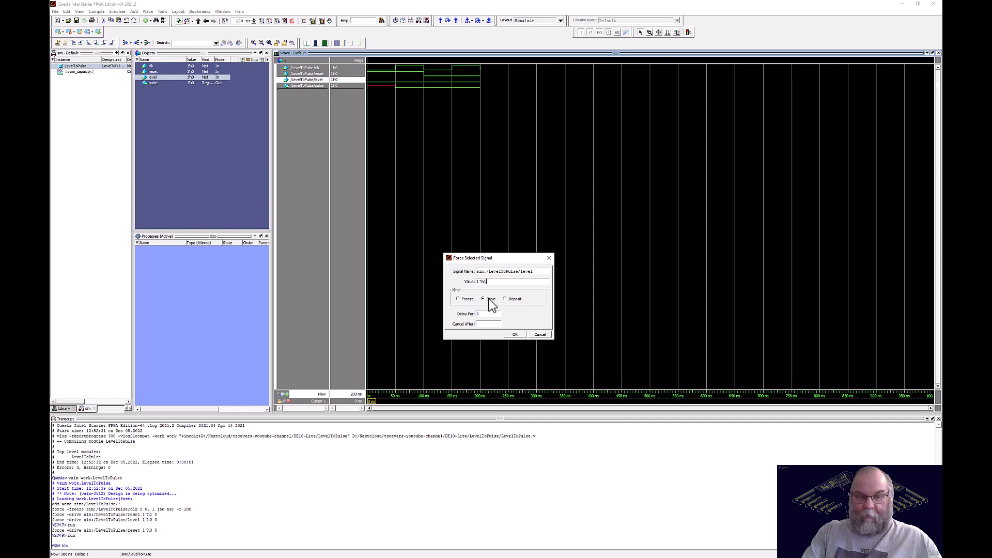
click(518, 334)
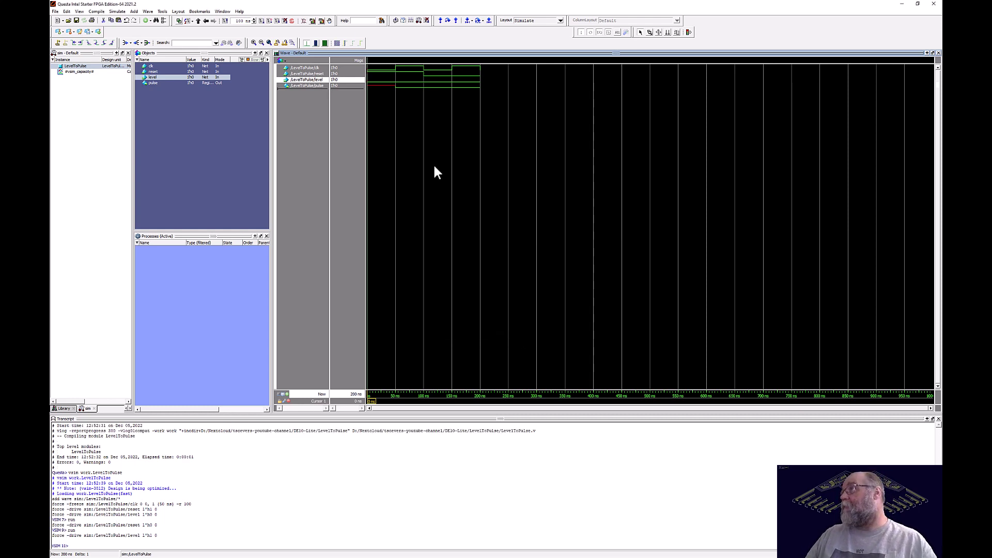
click(262, 21)
click(261, 21)
click(262, 20)
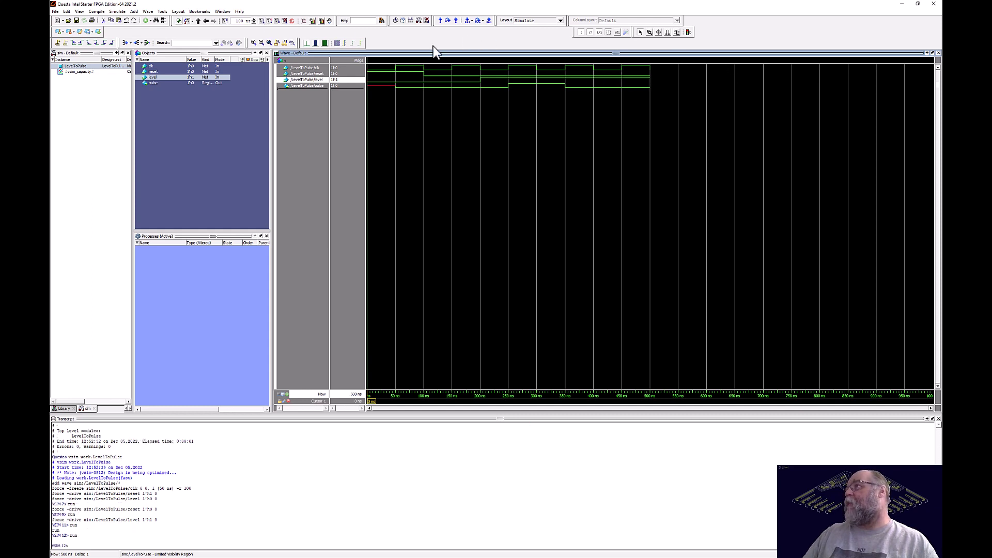
Force the level signal back to 1'h0 with the Drive kind, and run the simulation one more 100 ns interval.
right_click(318, 76)
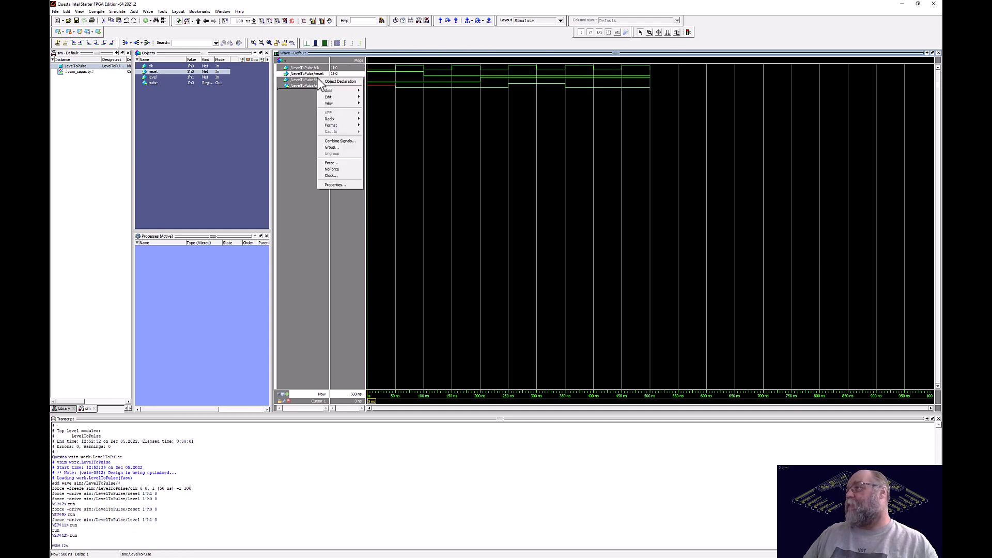
right_click(303, 81)
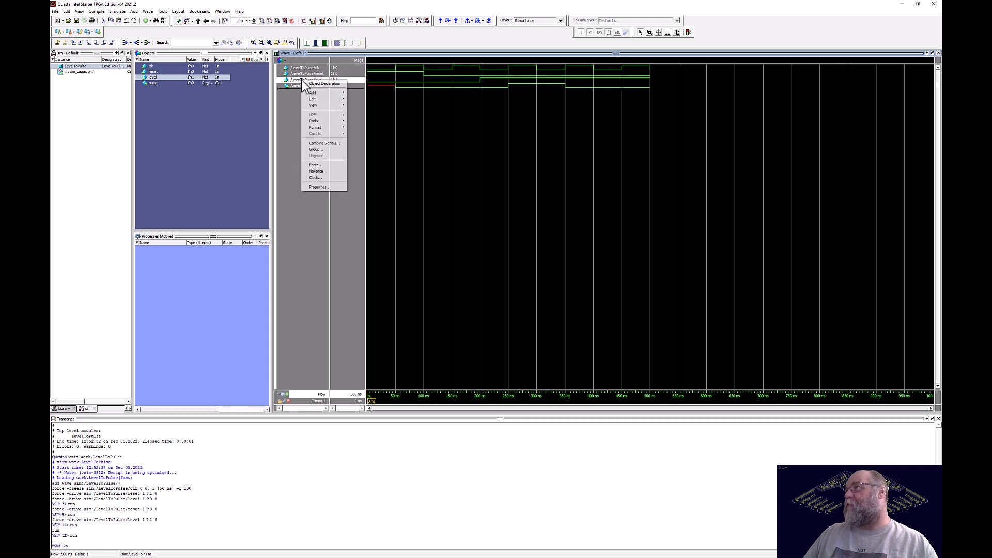
click(320, 165)
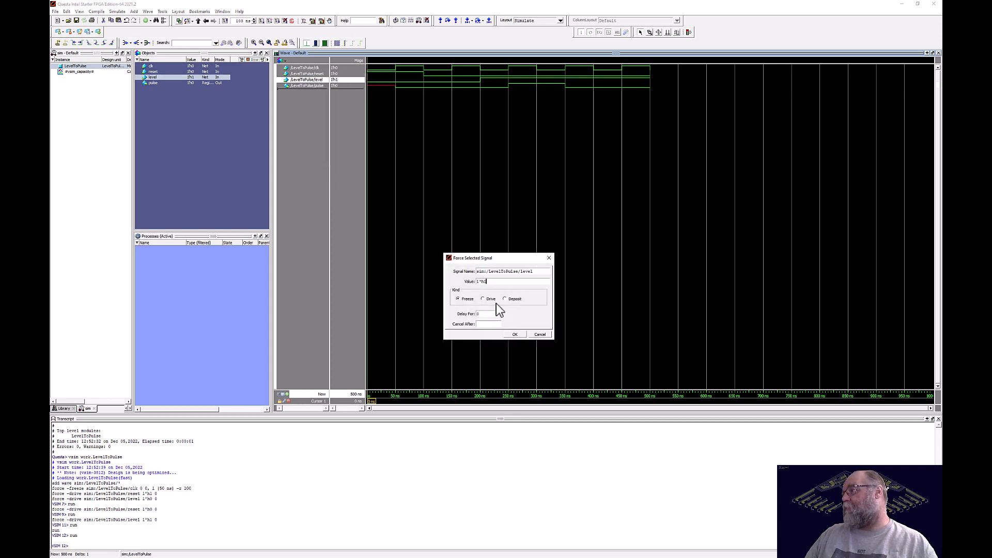
text(0)
key(Return)
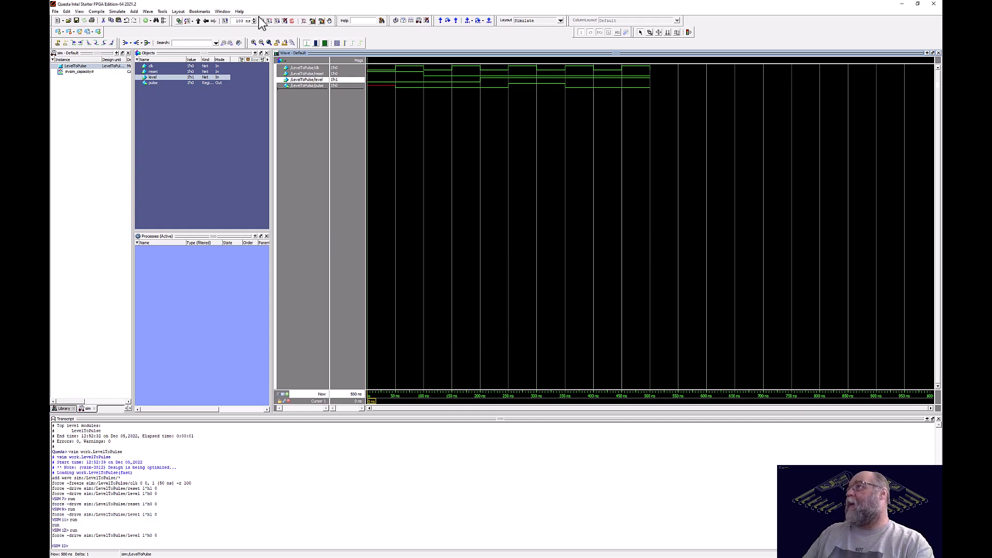
click(261, 21)
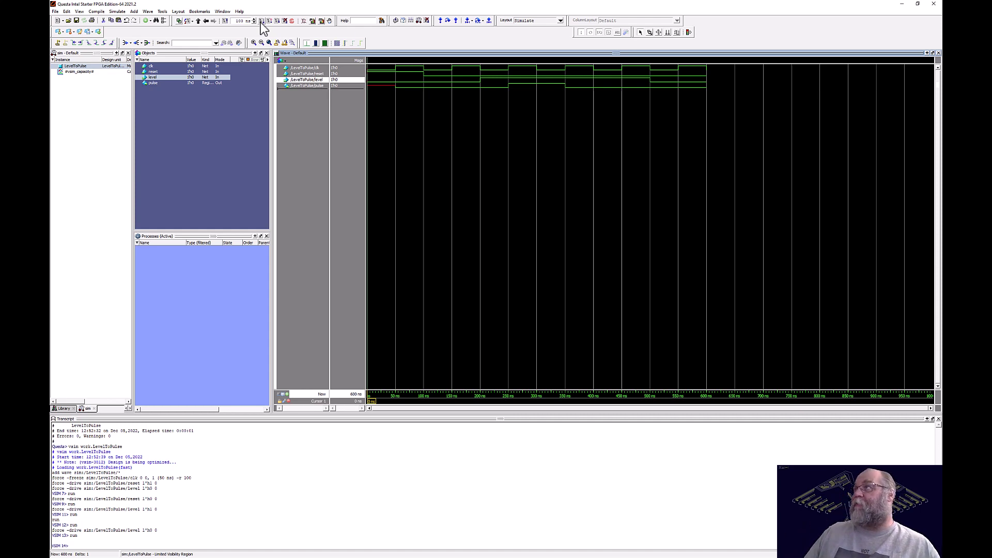
Switch to Quartus Prime and examine the timescale directive and module header in testbench.v.
click(908, 8)
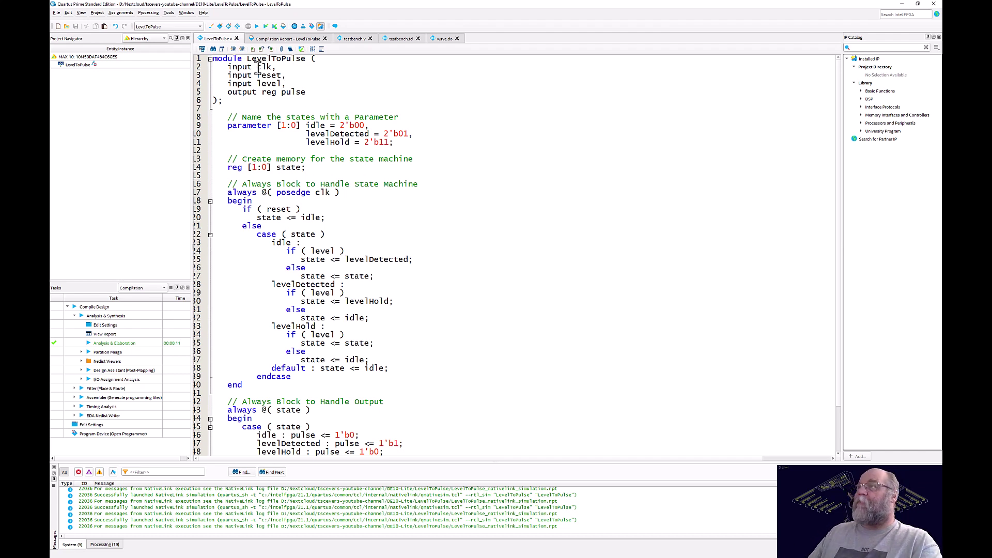
click(355, 40)
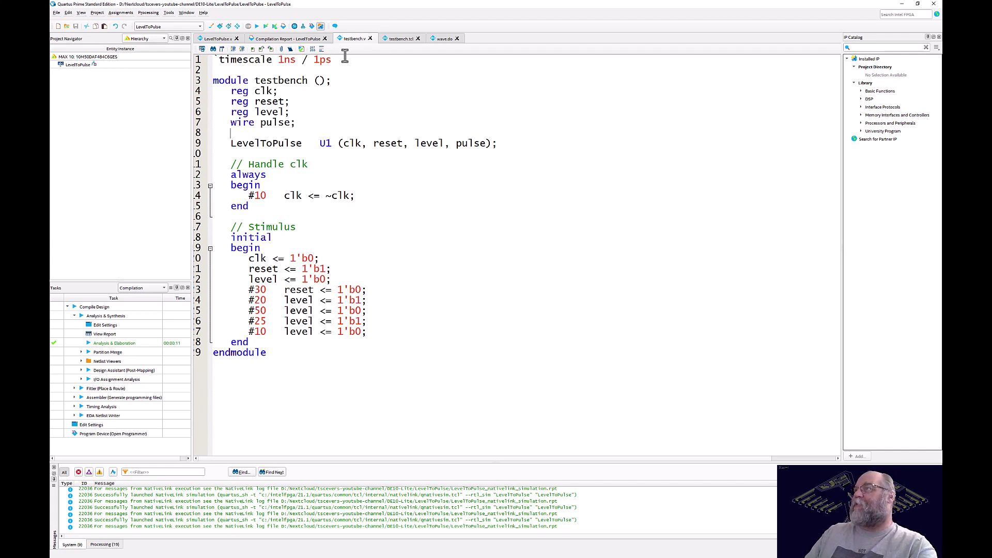
drag(332, 60, 211, 60)
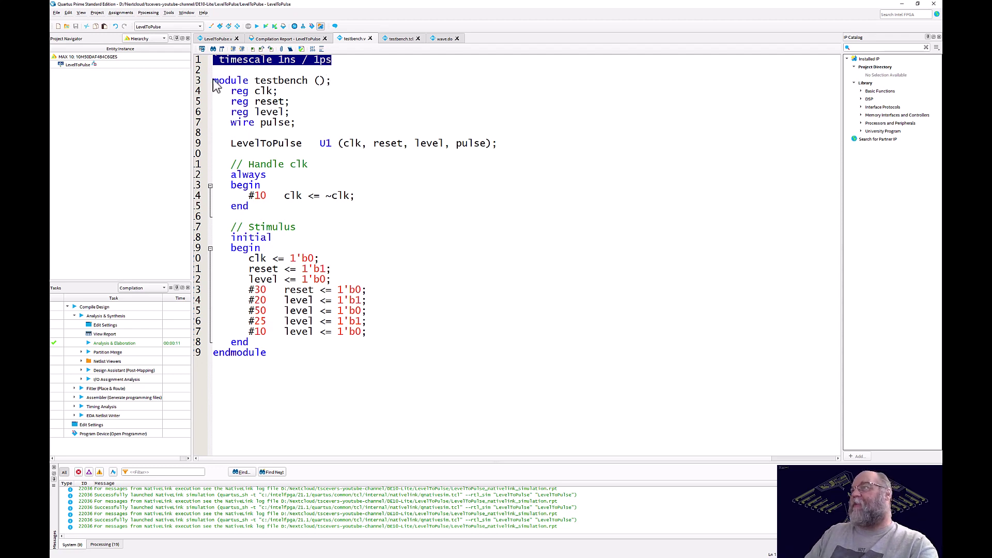
drag(214, 80, 334, 81)
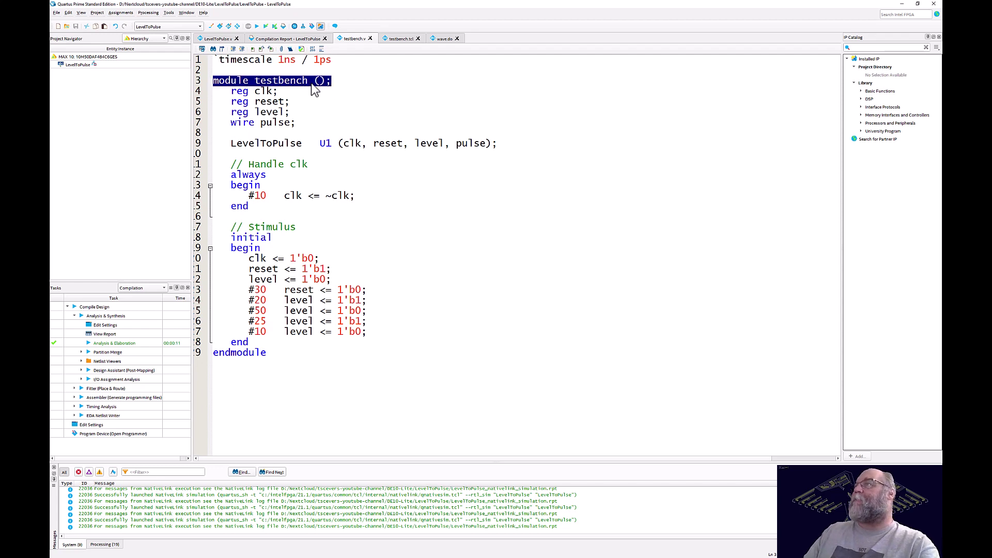
Compare the input and output ports in LevelToPulse.v with the reg and wire declarations in testbench.v.
click(223, 38)
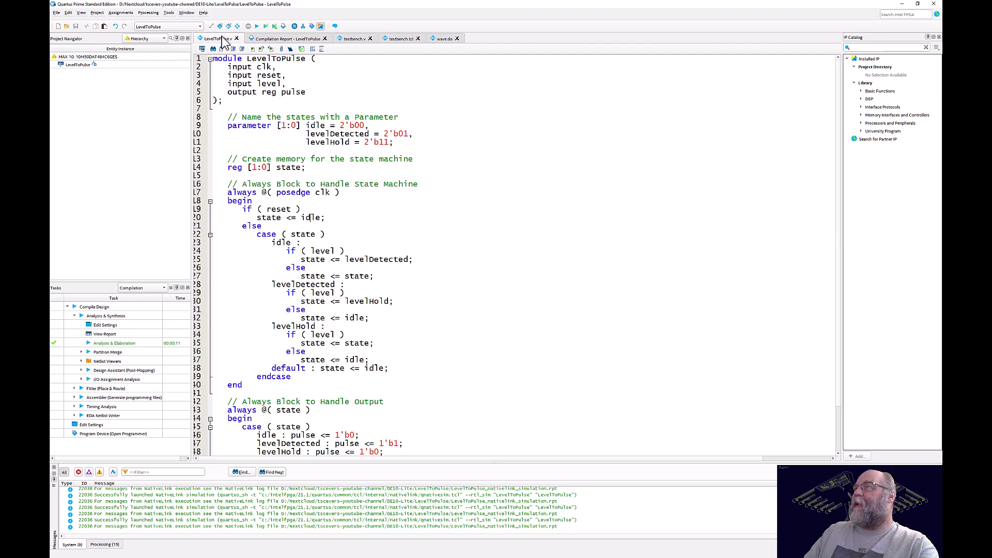
drag(230, 68, 293, 83)
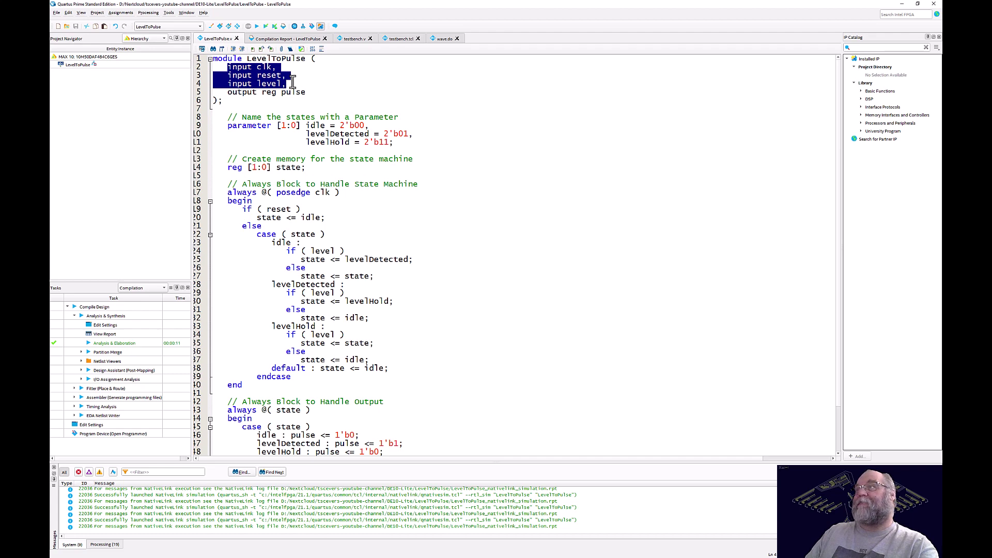
click(355, 38)
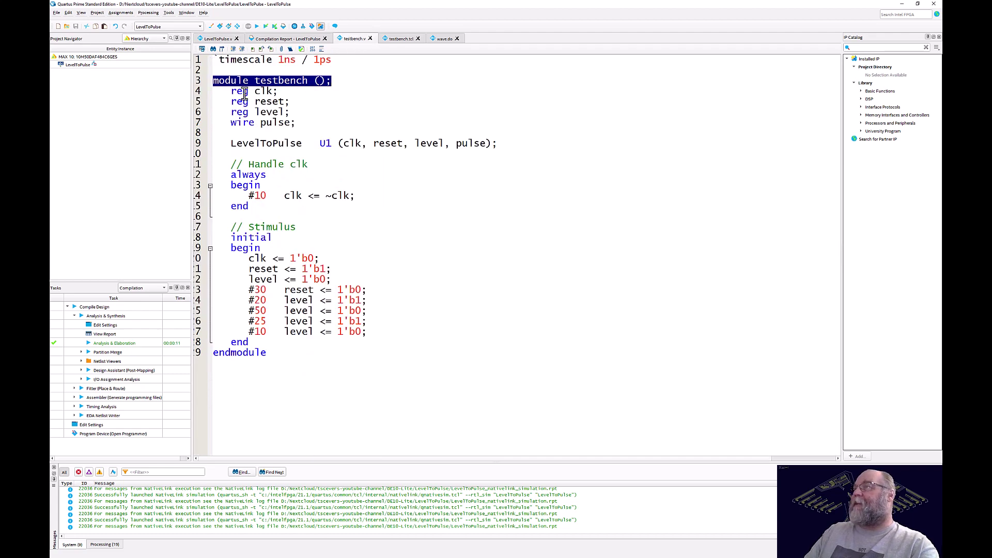
drag(231, 91, 296, 112)
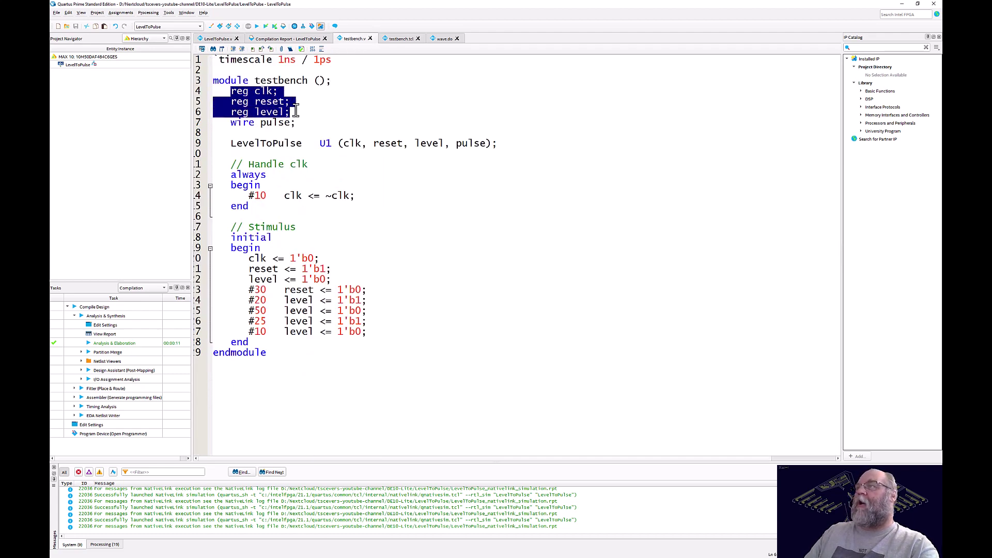
click(210, 38)
drag(228, 92, 308, 91)
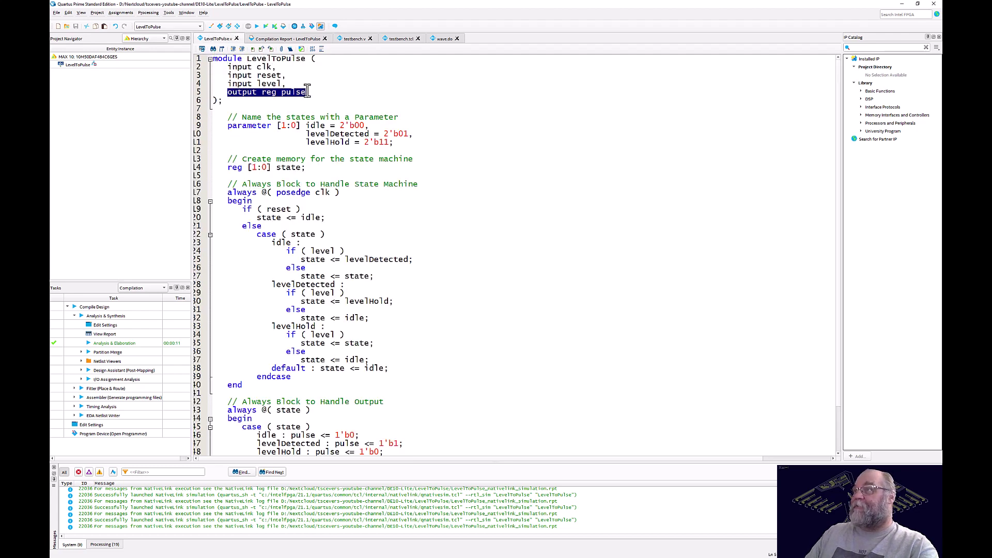
click(343, 38)
drag(230, 123, 301, 123)
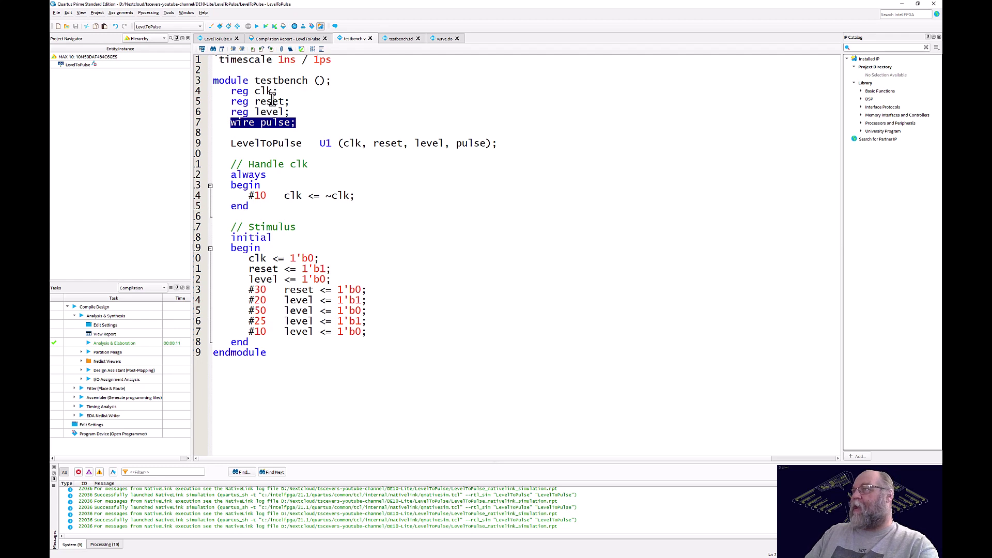
drag(295, 122, 232, 96)
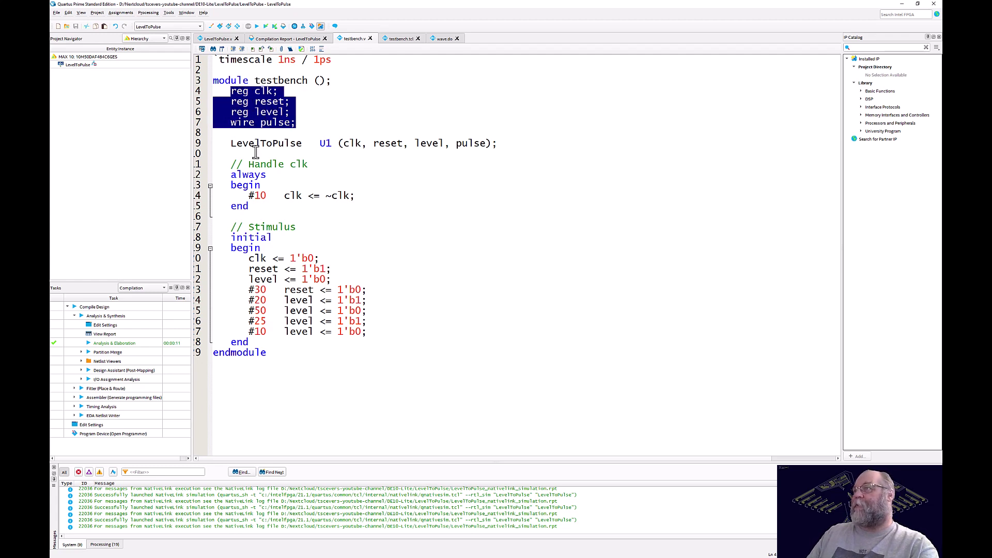
Examine the LevelToPulse instantiation U1 in testbench.v, checking its clk, reset, level and pulse arguments against the module's port order.
drag(231, 146, 513, 141)
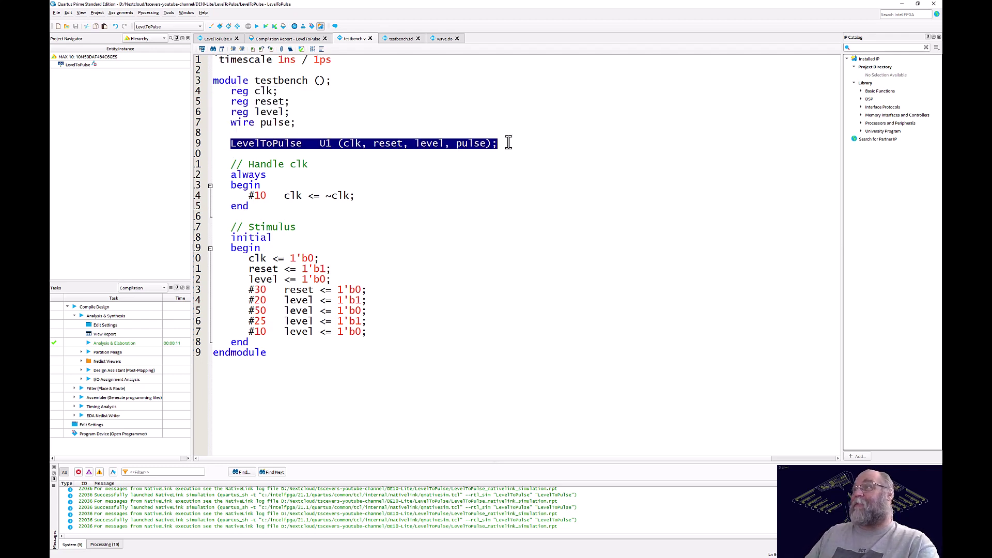
click(227, 40)
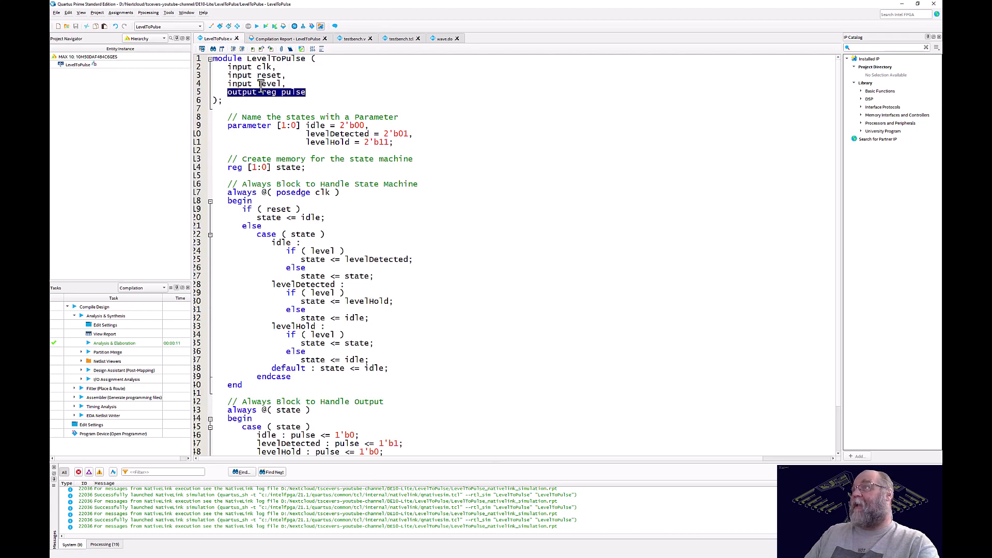
click(362, 40)
double_click(326, 144)
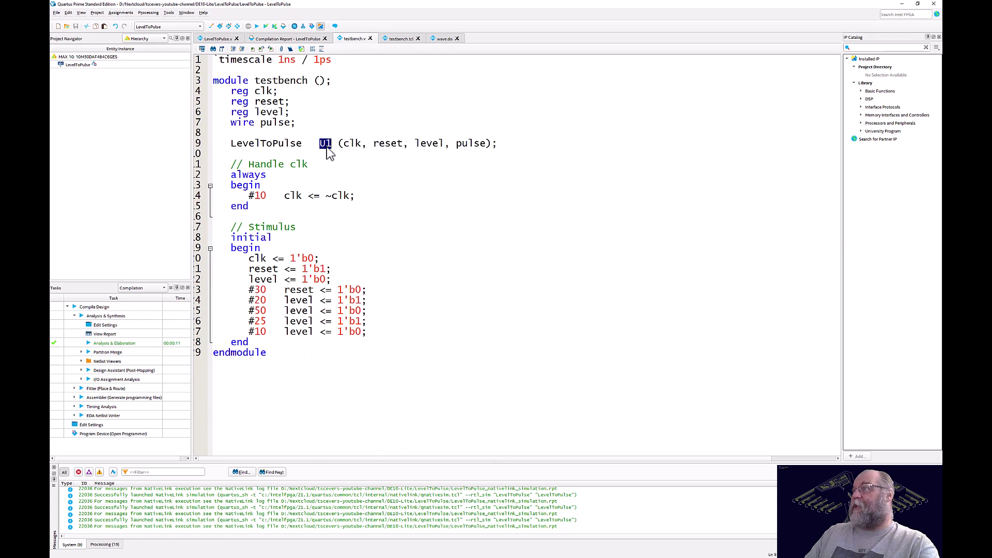
double_click(353, 144)
click(389, 143)
double_click(389, 143)
double_click(427, 143)
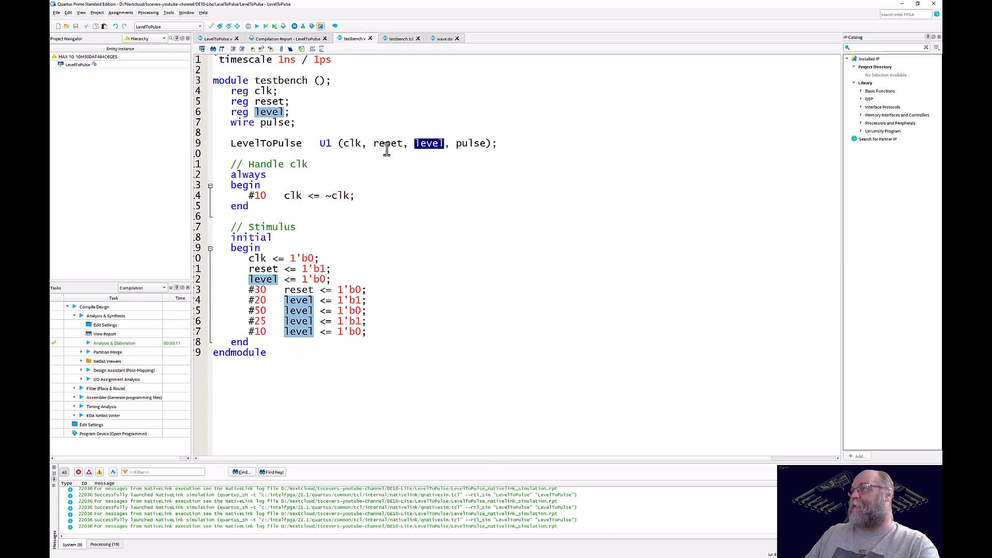
click(465, 143)
double_click(468, 143)
click(514, 144)
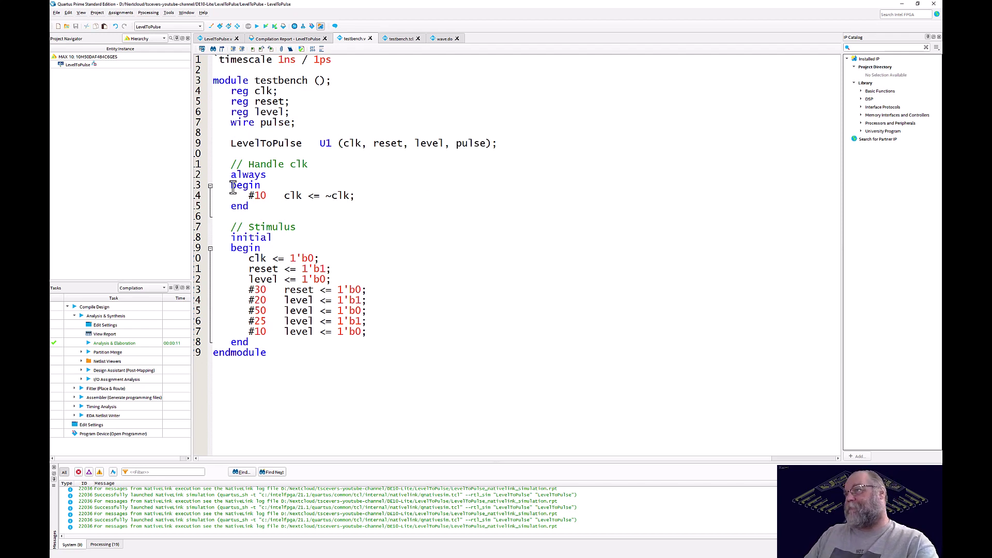
Examine the always block that toggles clk and the delayed reset and level assignments in testbench.v's initial stimulus block.
drag(232, 175, 266, 197)
click(262, 206)
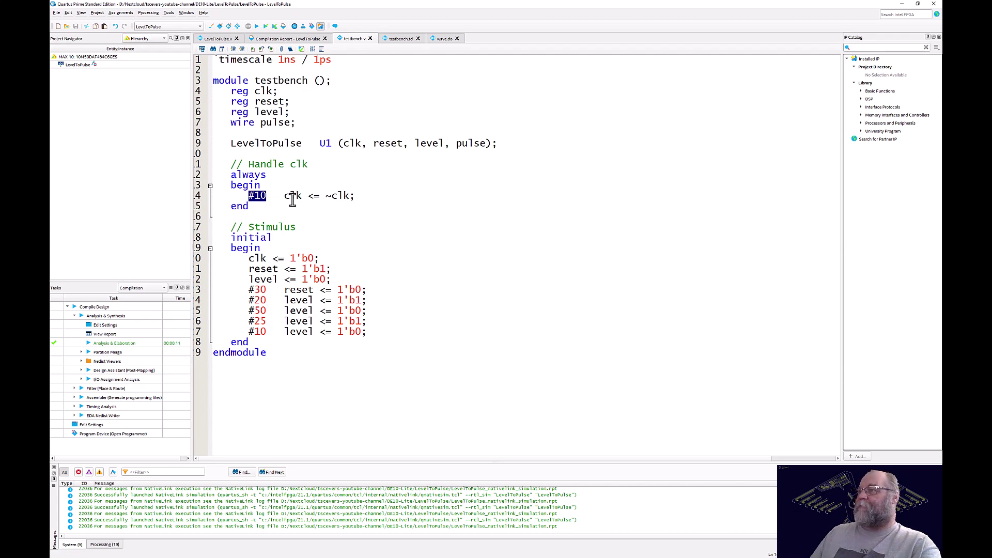
click(233, 238)
drag(234, 239, 363, 344)
click(323, 354)
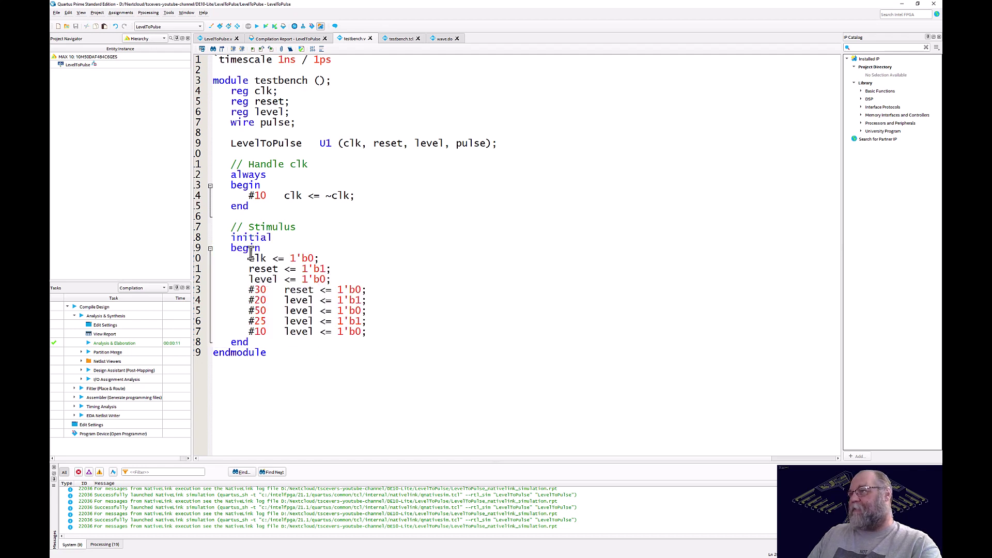
drag(249, 258, 334, 281)
drag(249, 290, 369, 292)
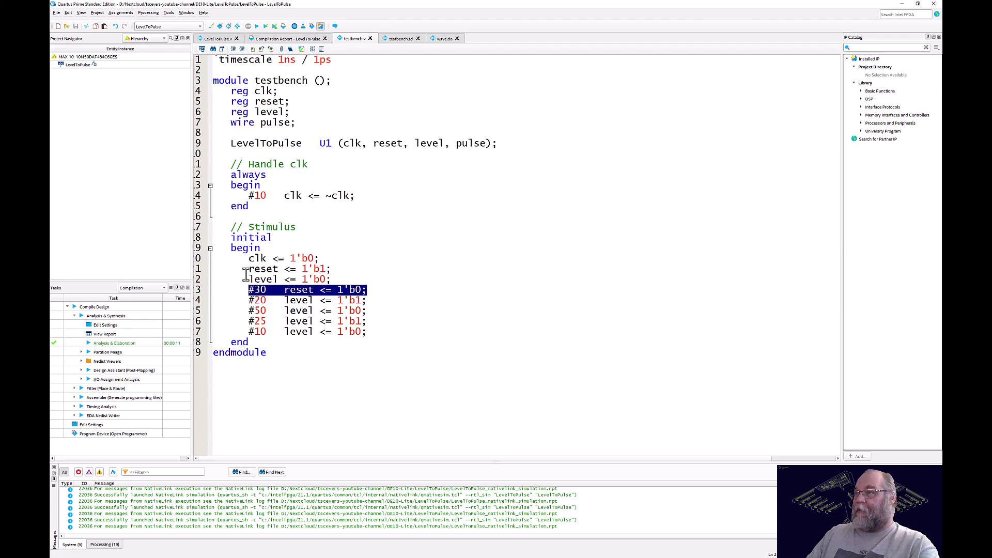
drag(249, 300, 266, 301)
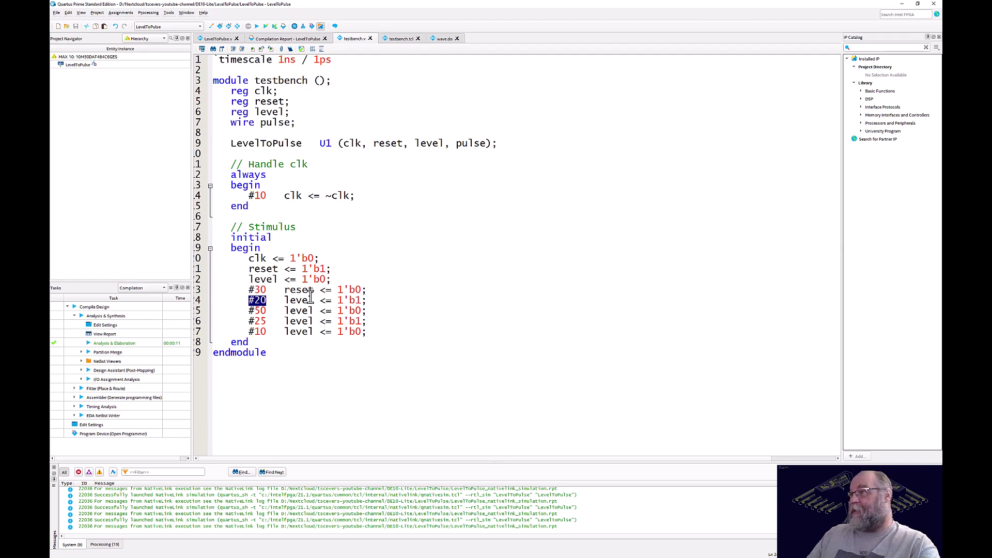
mouse_move(381, 300)
mouse_down()
mouse_move(254, 298)
mouse_move(261, 310)
mouse_move(369, 310)
mouse_up()
click(254, 297)
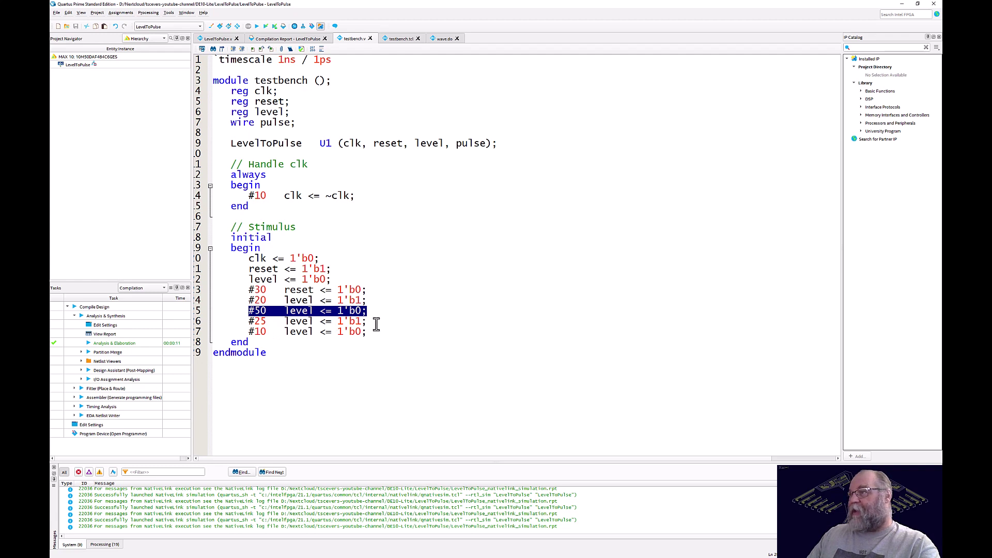
mouse_move(370, 321)
mouse_down()
mouse_move(248, 321)
mouse_move(262, 333)
mouse_move(372, 332)
mouse_up()
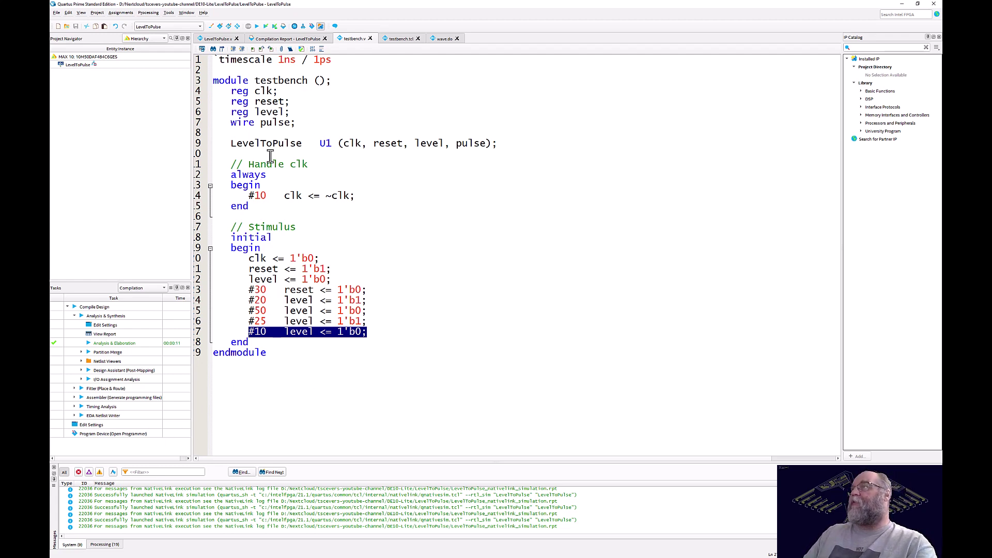
Check where testbench.v is saved by browsing from the LevelToPulse project folder to simulation/modelsim, and cancel without saving.
click(56, 12)
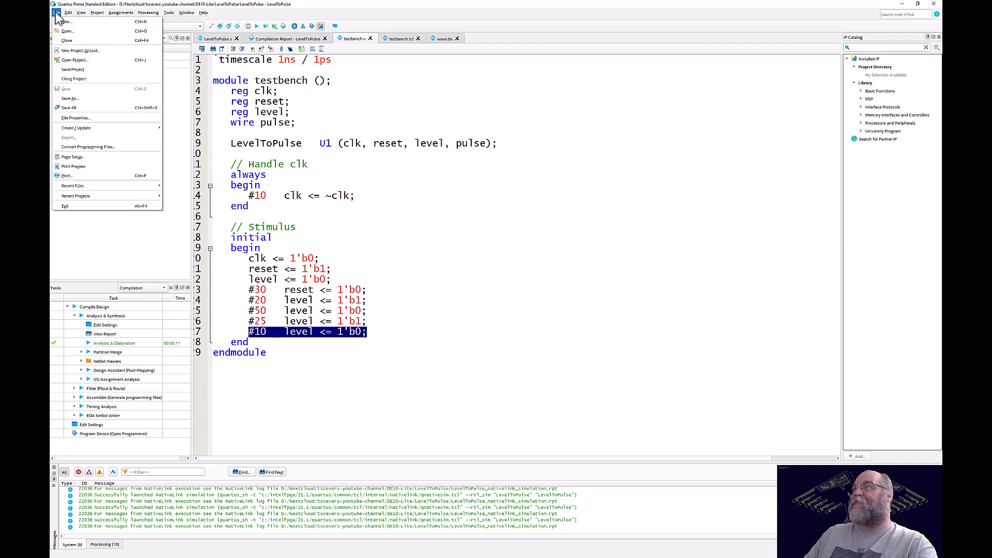
click(84, 98)
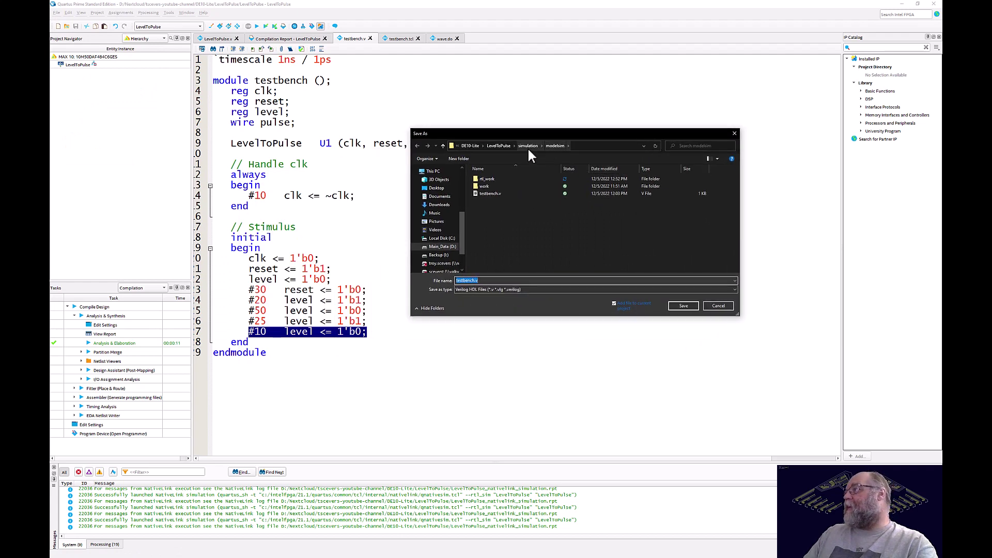
click(501, 146)
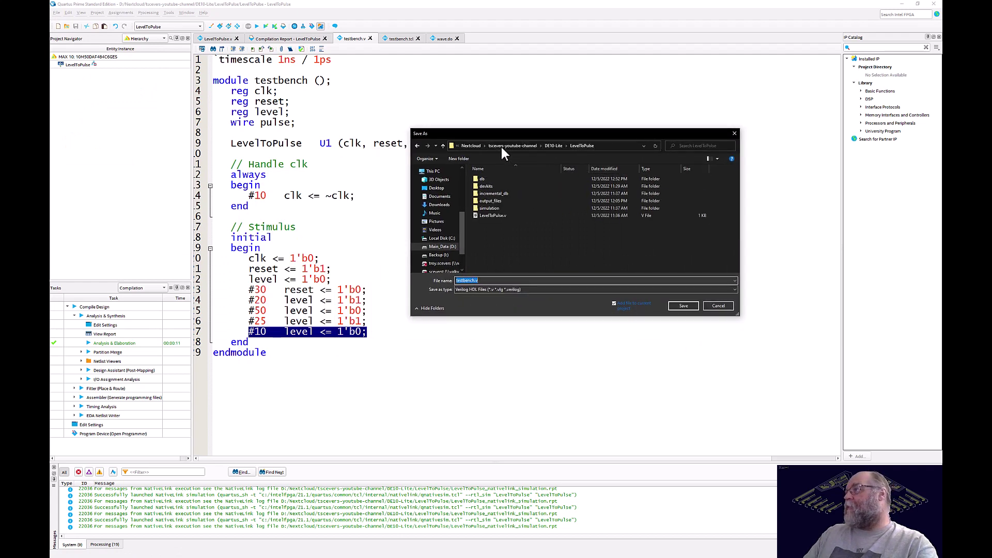
click(489, 209)
double_click(489, 209)
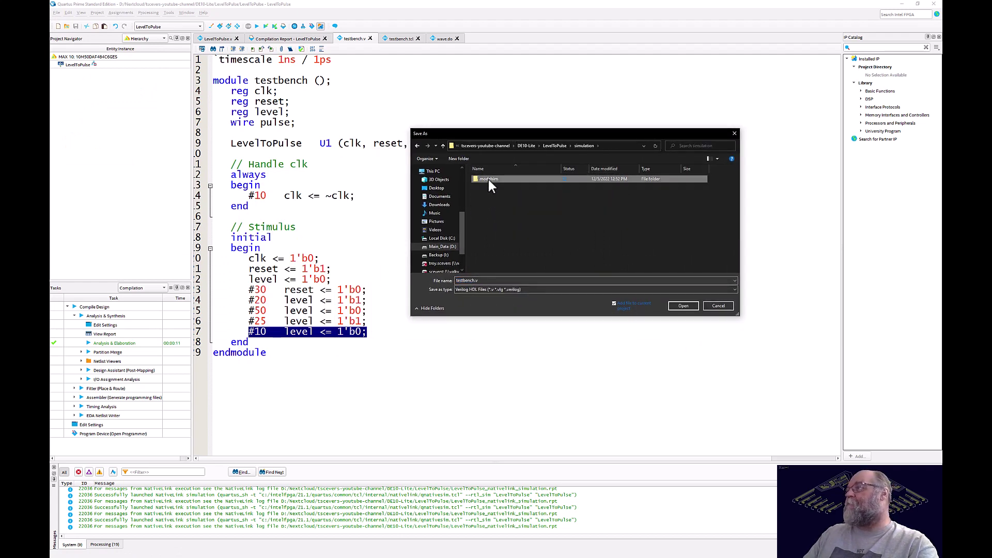
double_click(488, 179)
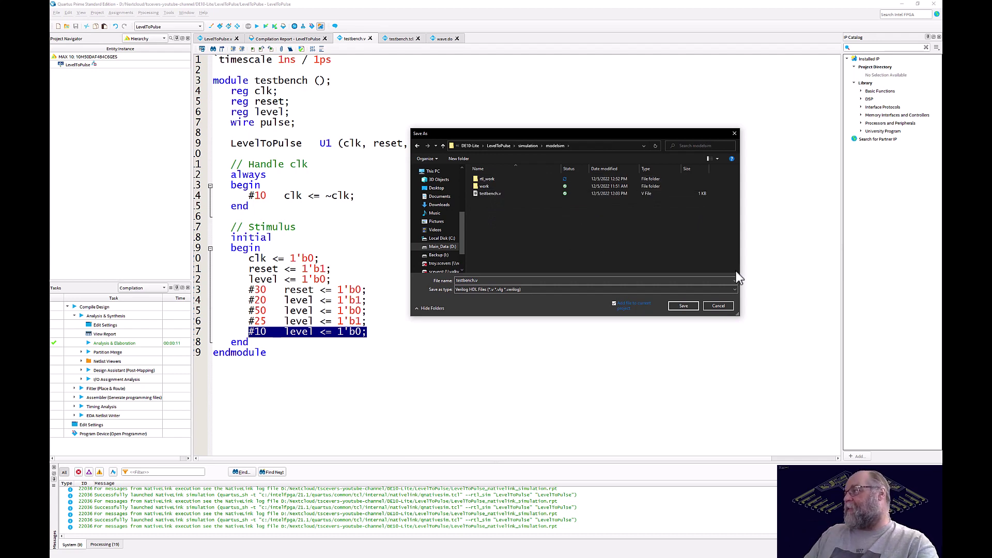
click(724, 307)
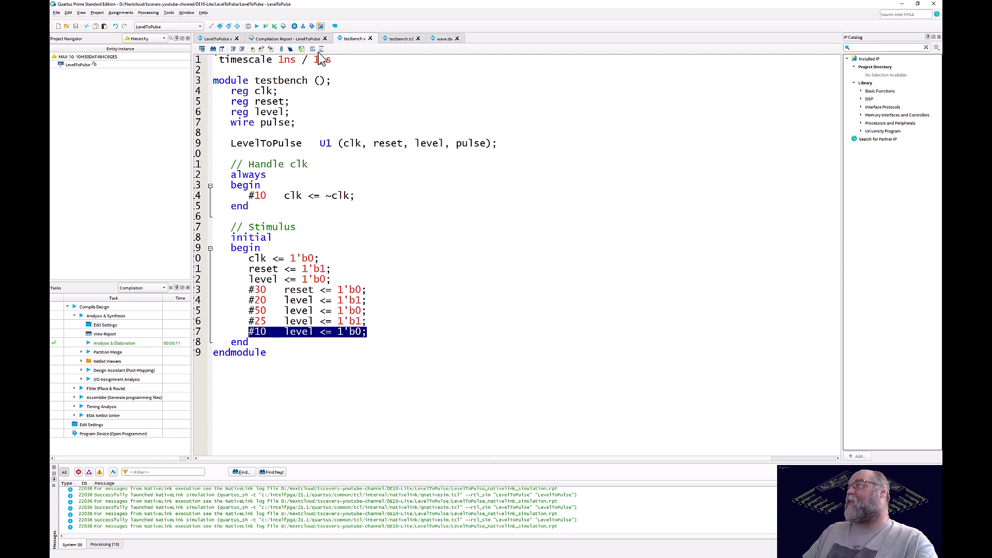
Examine the run and do wave.do commands in testbench.tcl, and open the wave.do script.
click(394, 41)
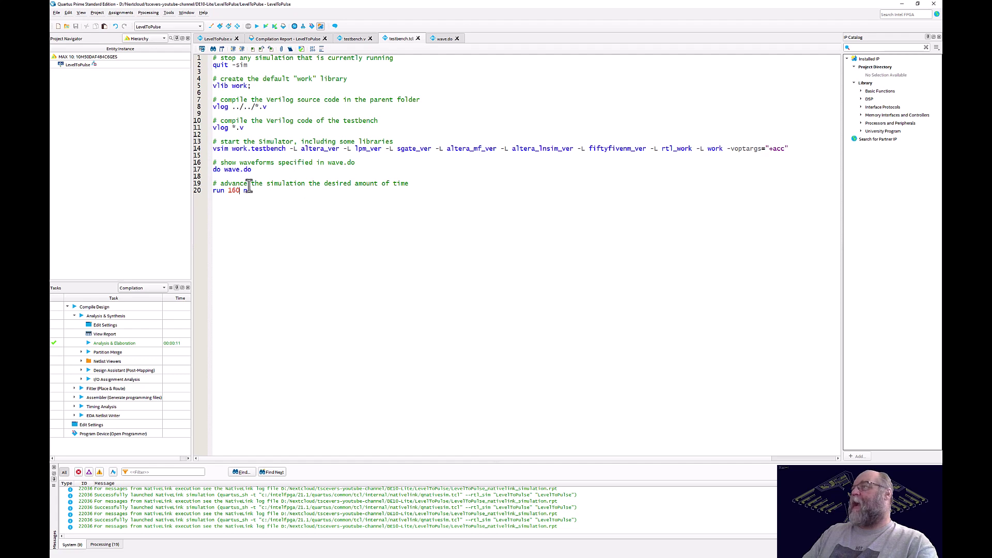
drag(261, 196, 209, 182)
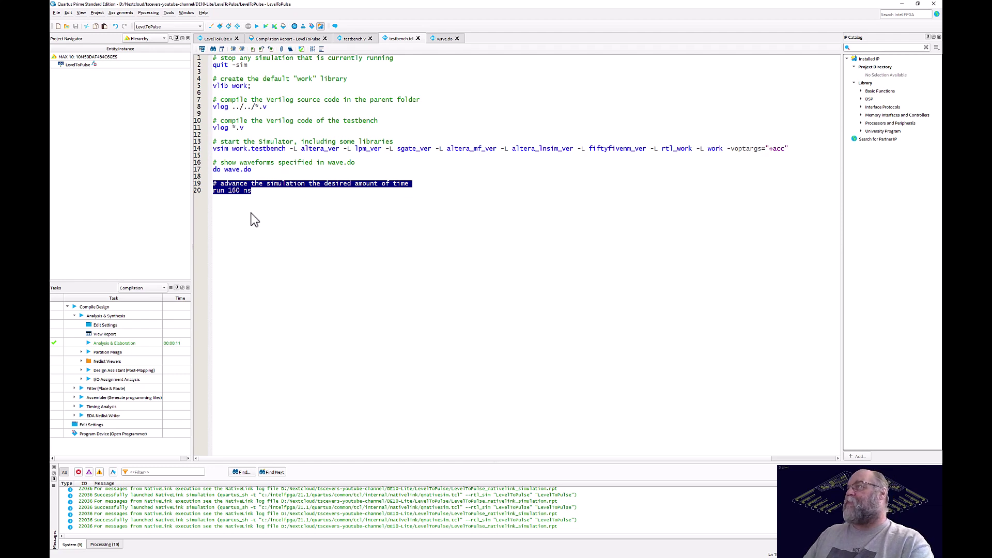
click(357, 39)
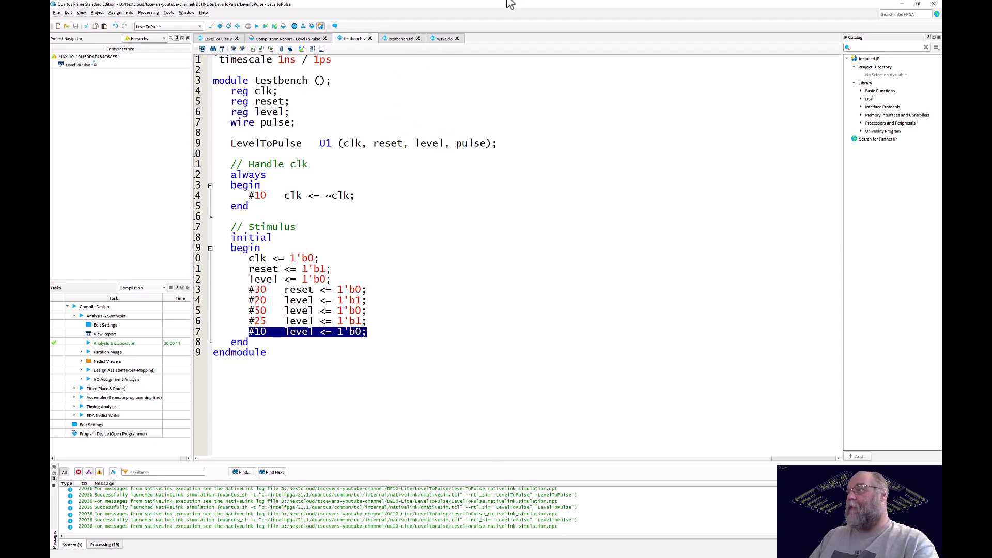
click(390, 38)
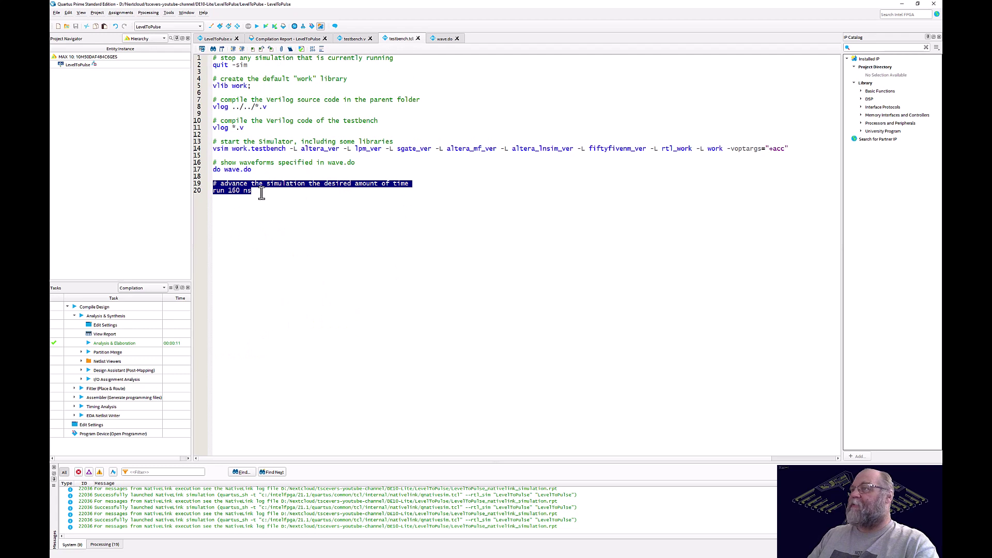
drag(258, 191, 207, 185)
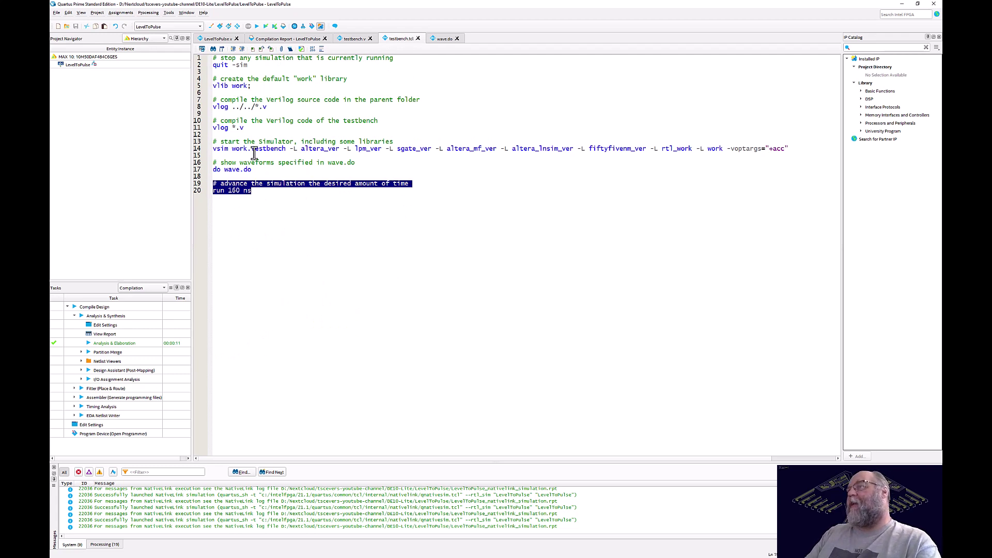
drag(252, 171, 204, 169)
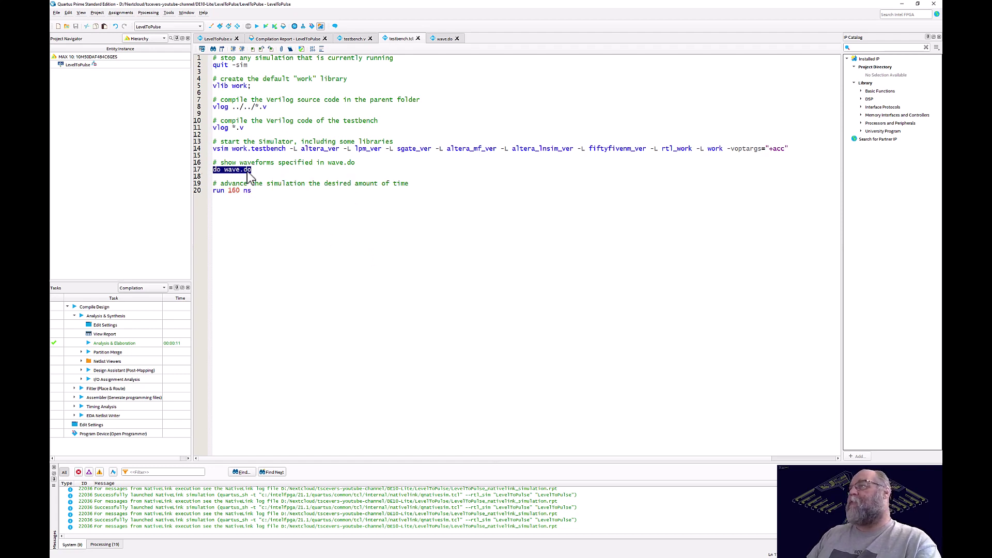
click(445, 39)
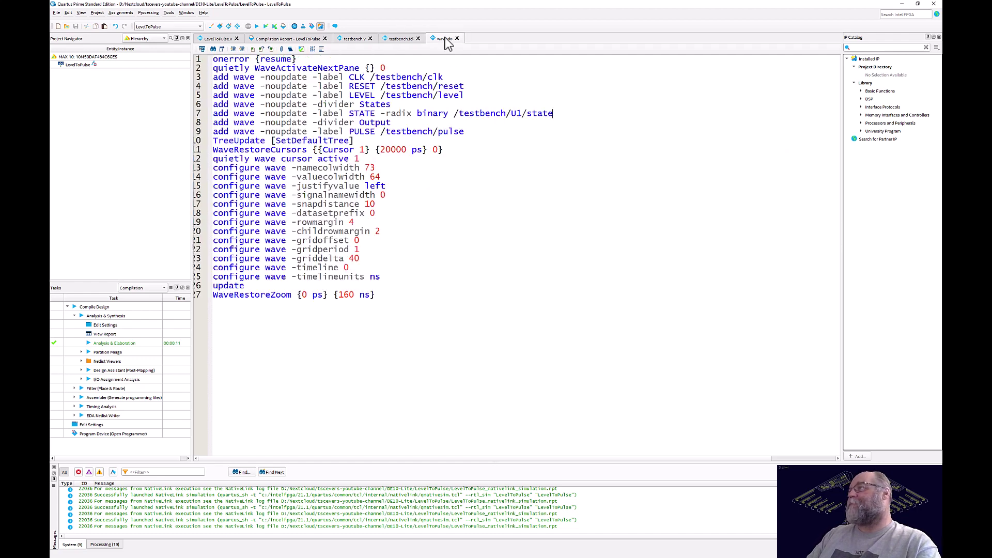
Examine wave.do's add wave commands for the state and pulse signals and its cursor, configure and zoom settings, cross-checking testbench.tcl.
click(398, 39)
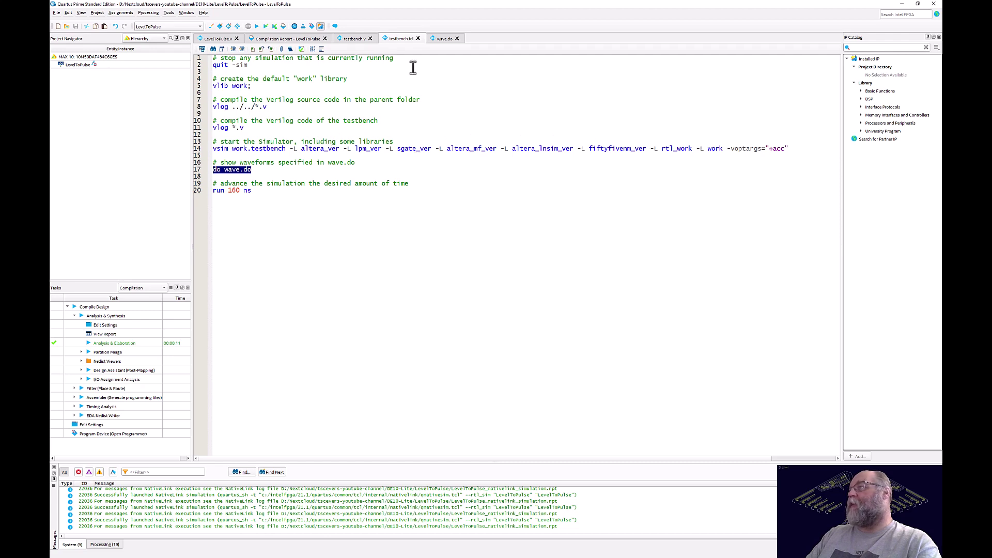
click(440, 38)
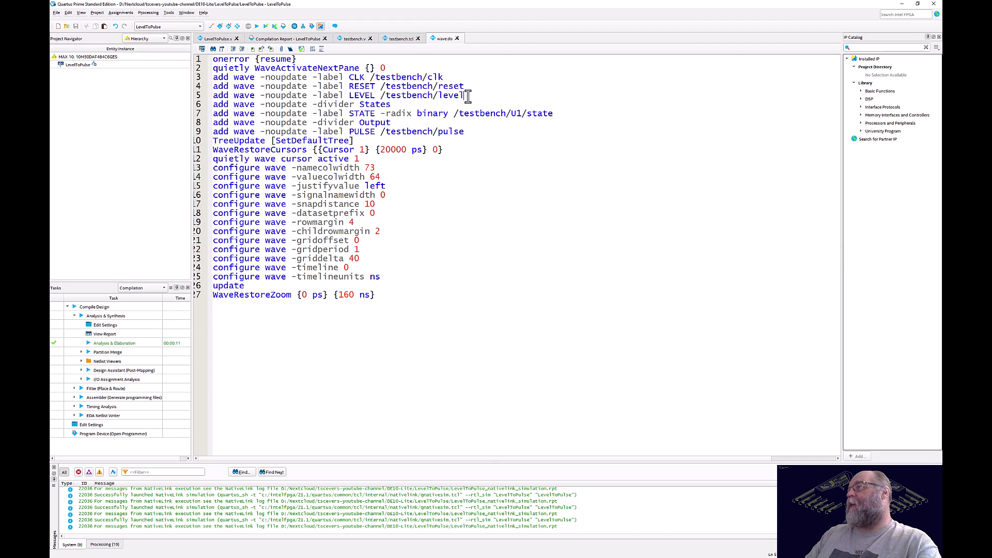
drag(465, 96, 583, 111)
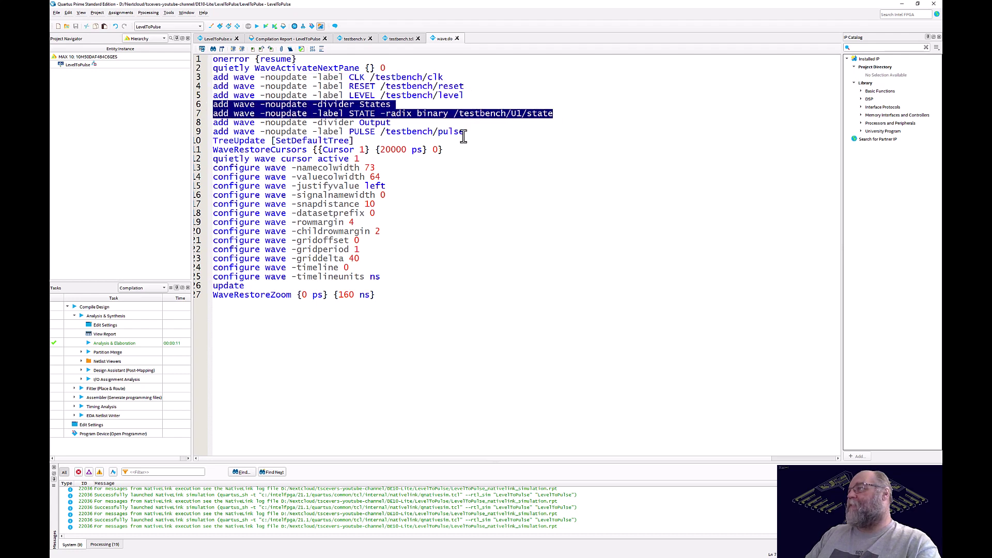
drag(464, 131, 198, 123)
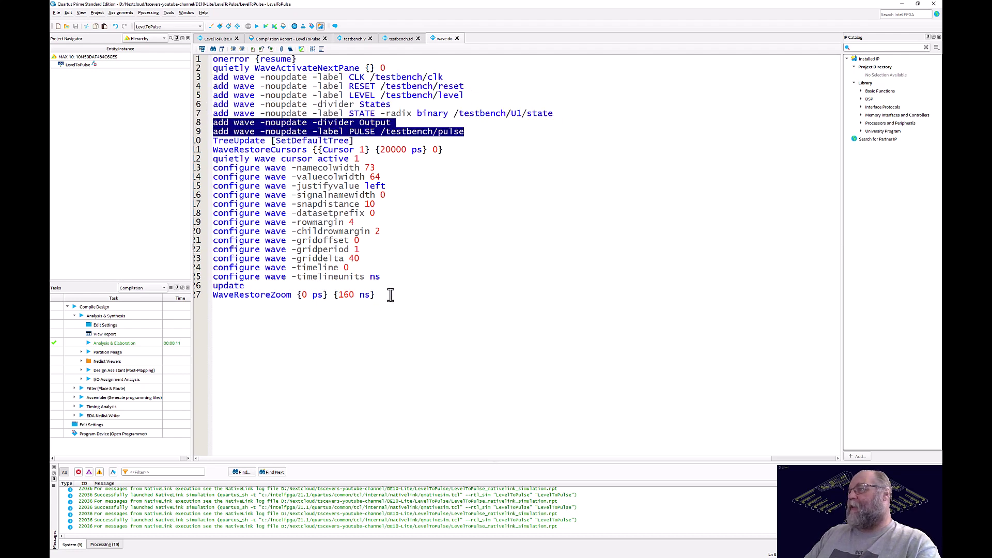
drag(391, 295, 277, 140)
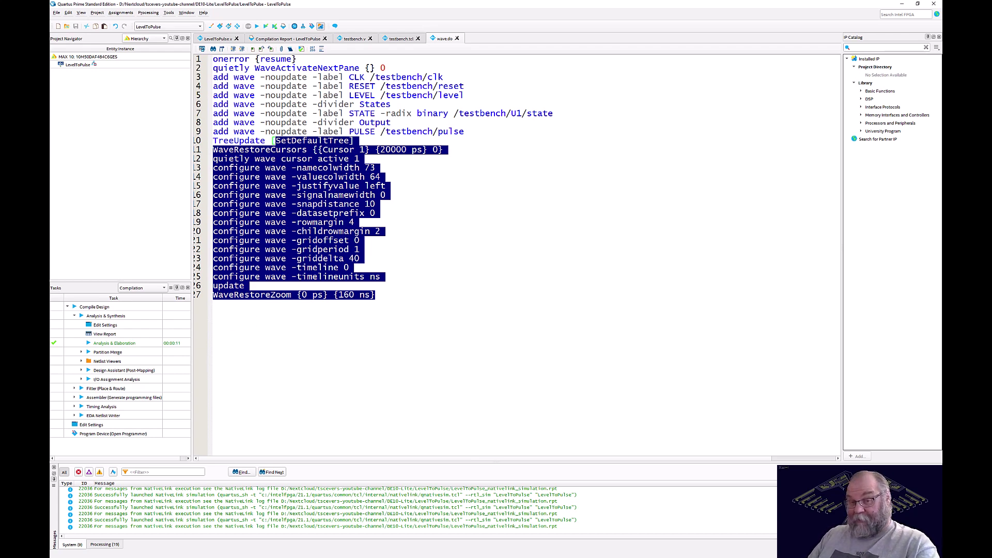
Switch to Questa and run the script with the command do testbench.tcl, inspecting the state and pulse waveforms.
key(alt+Tab)
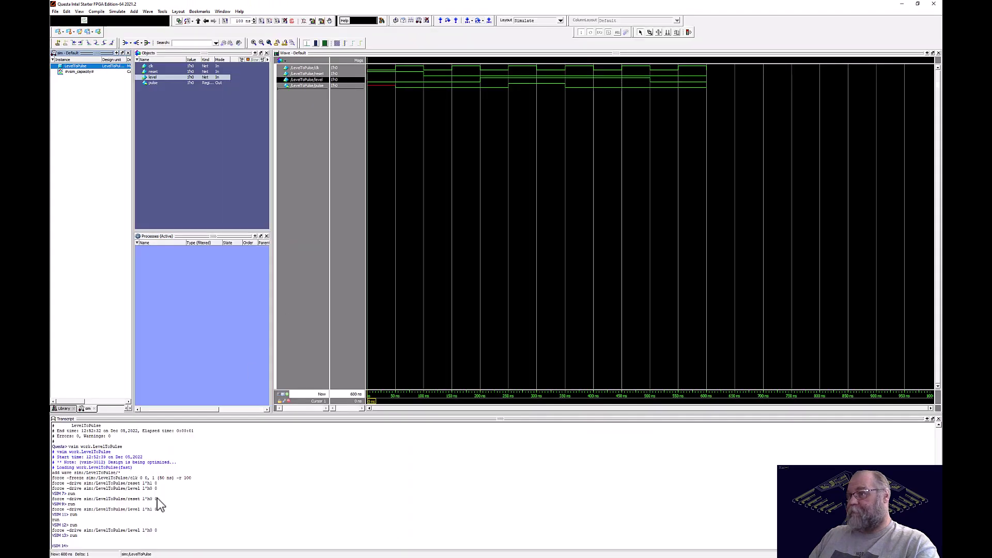
click(83, 546)
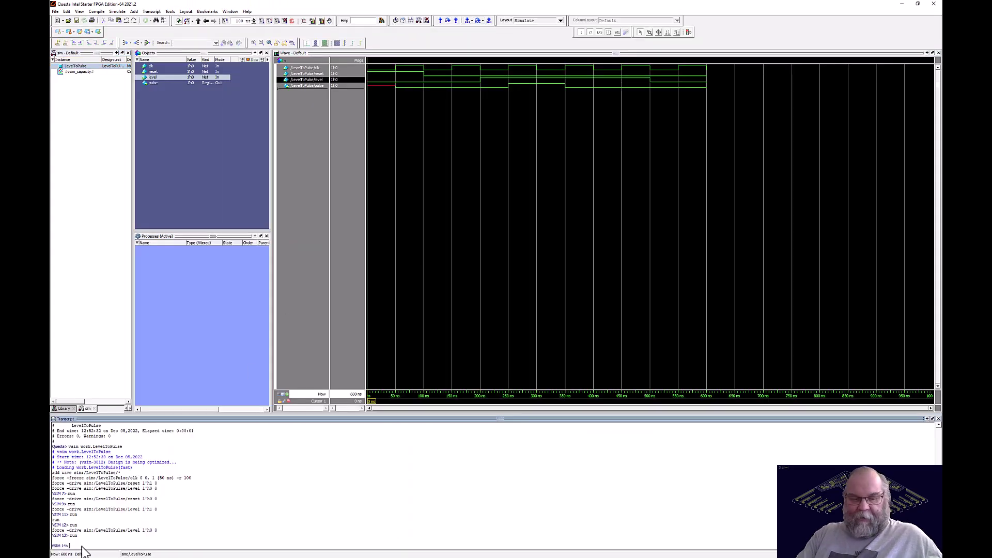
text(do testbench.)
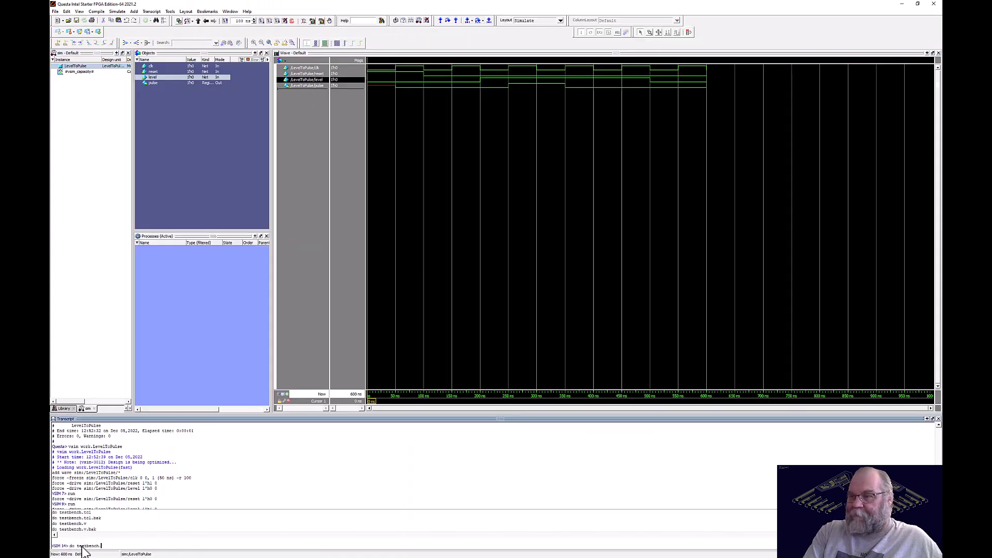
text(tcl)
key(Return)
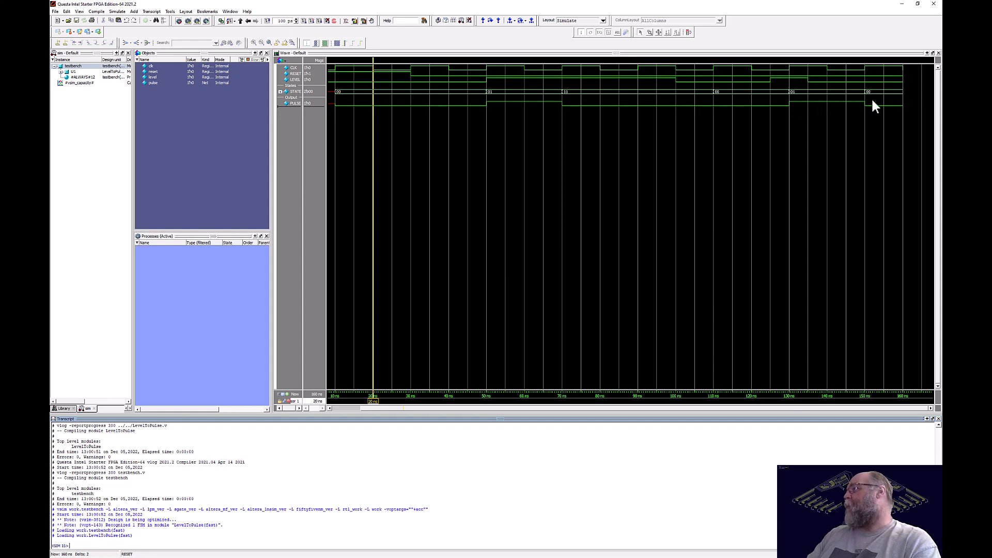
mouse_move(901, 108)
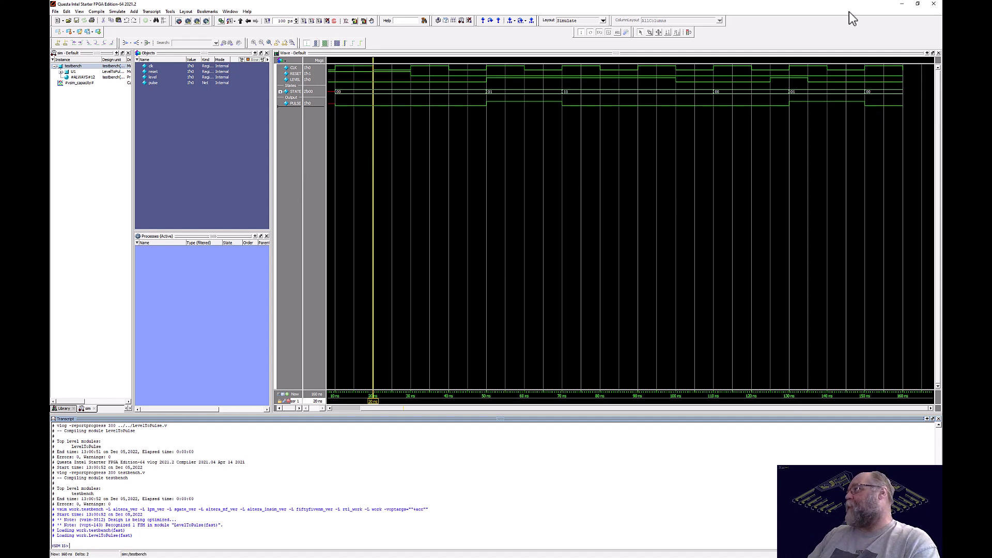
Quit Questa and return to testbench.v in Quartus, passing over wave.do and testbench.tcl.
click(933, 4)
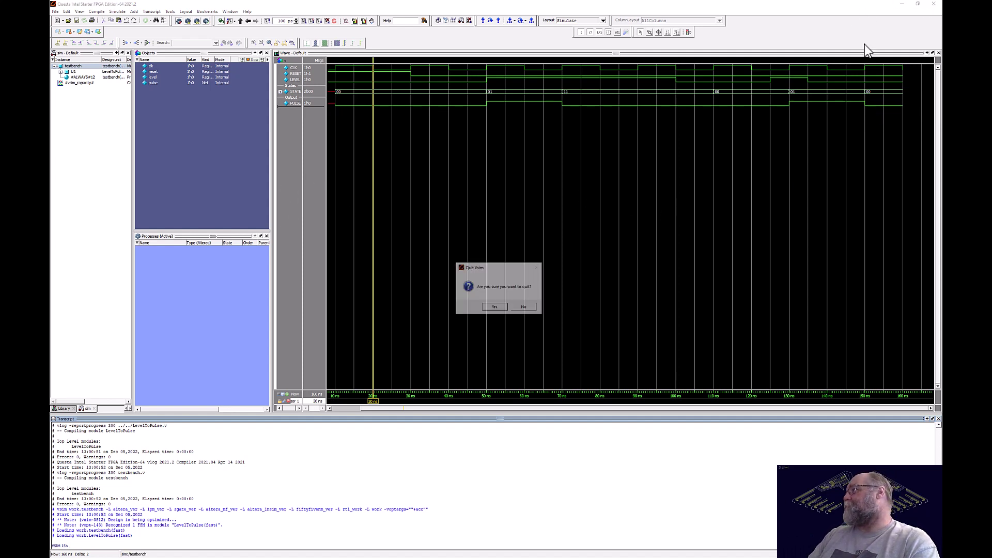
click(495, 307)
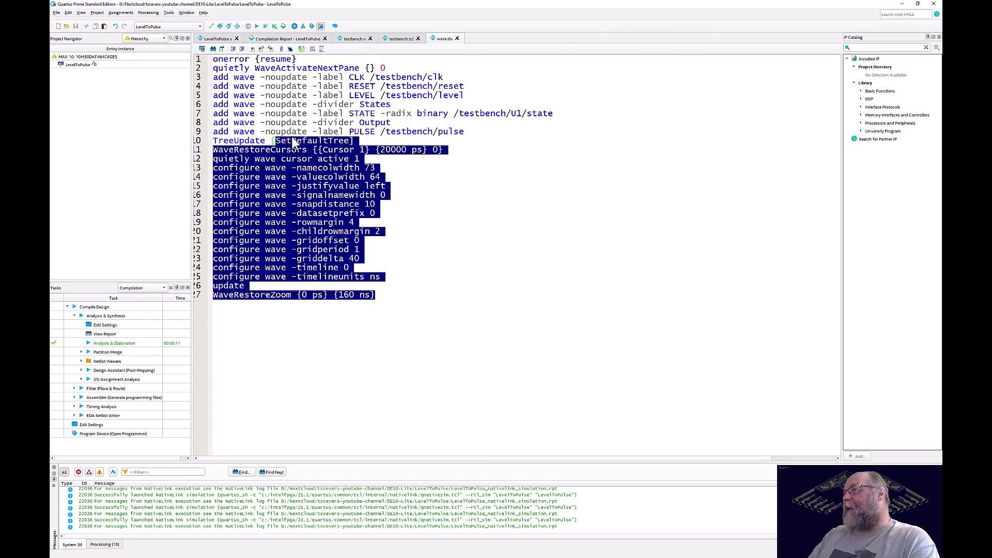
click(437, 149)
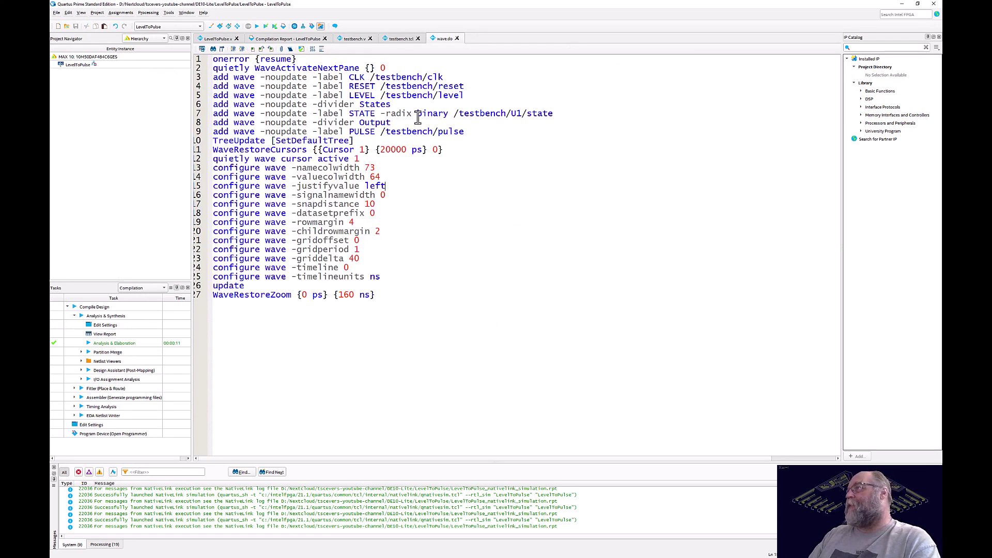
click(401, 39)
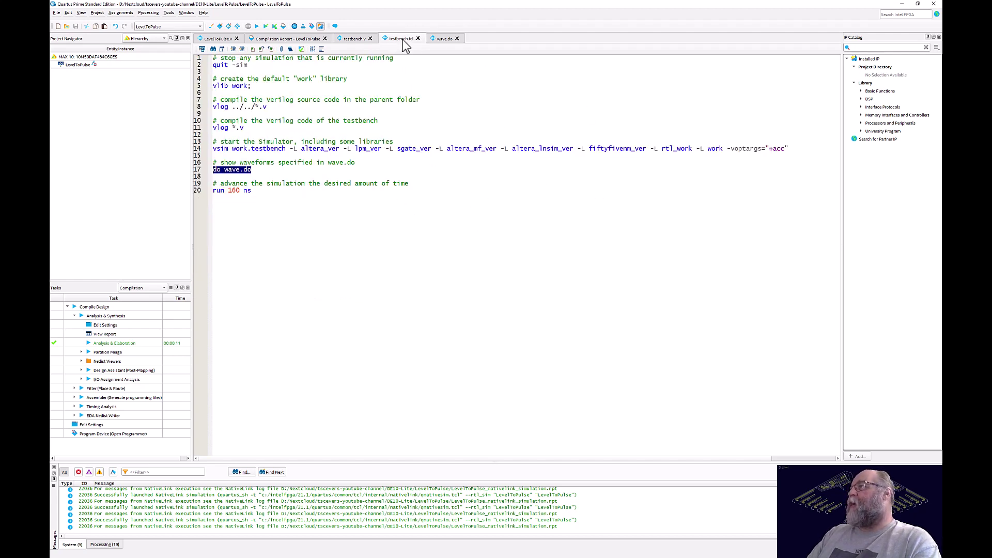
click(356, 41)
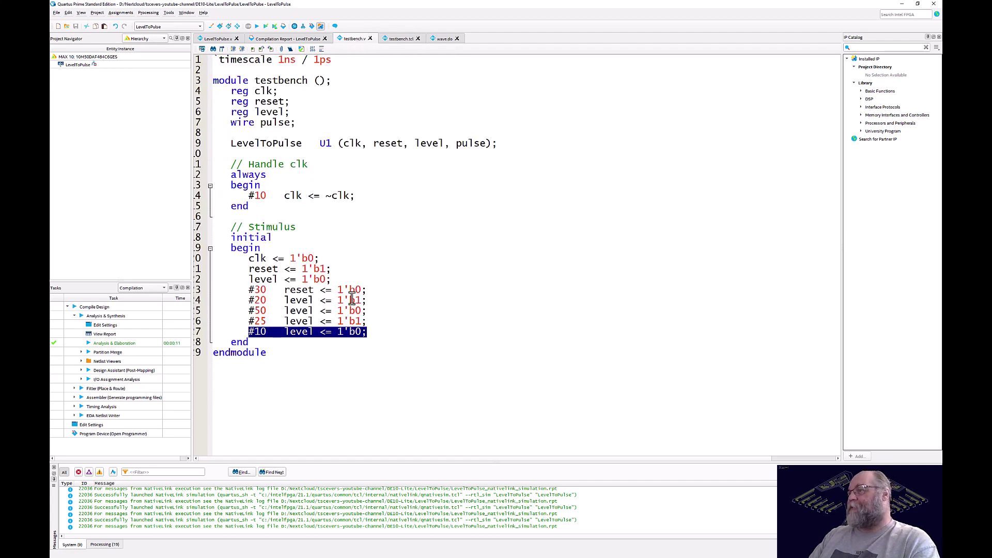
click(284, 352)
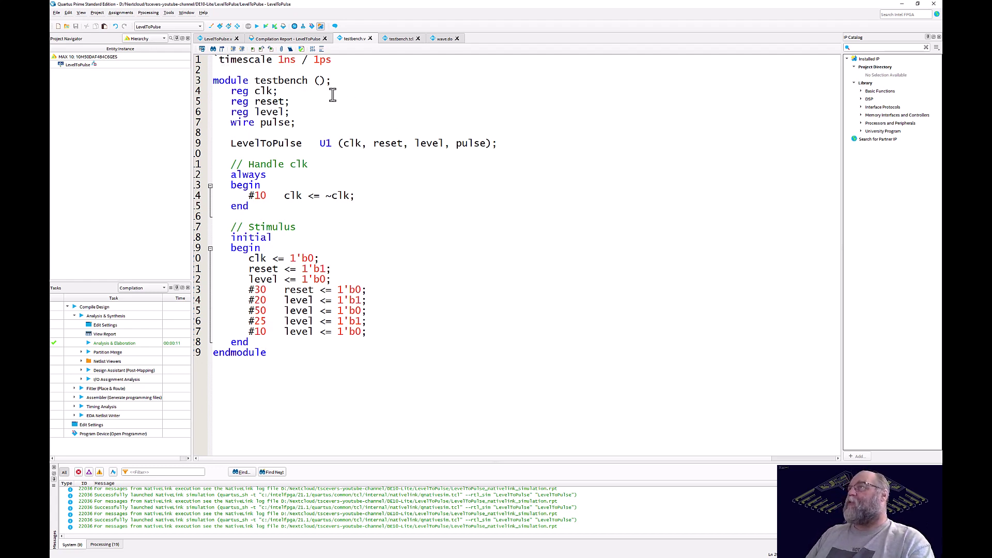
In the project's EDA simulation settings, set the NativeLink option to Compile test bench.
click(120, 13)
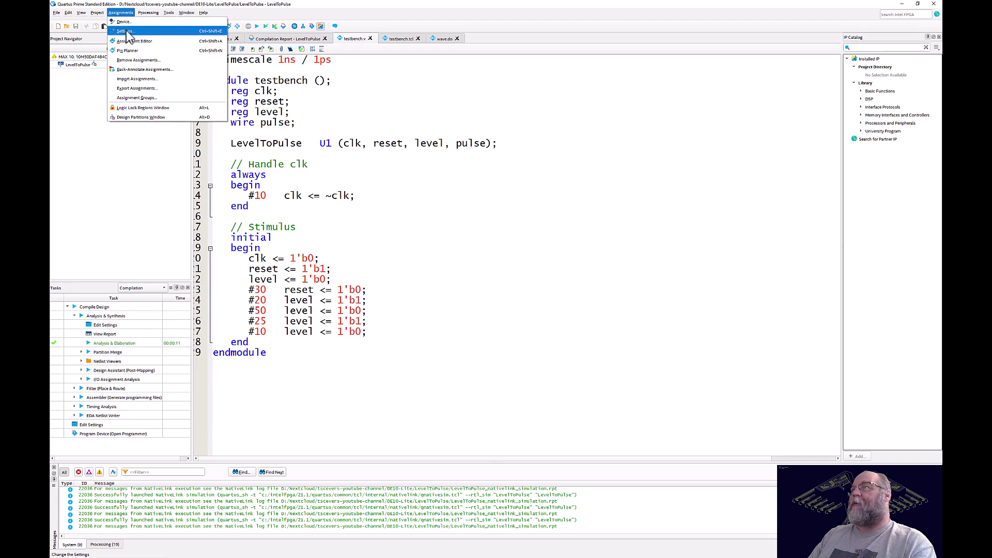
click(128, 31)
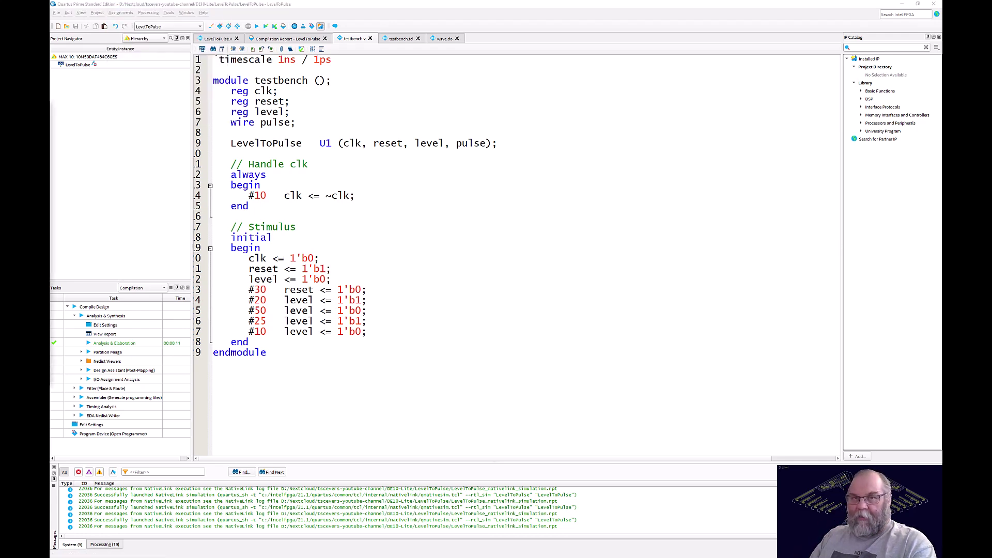
drag(392, 61, 371, 52)
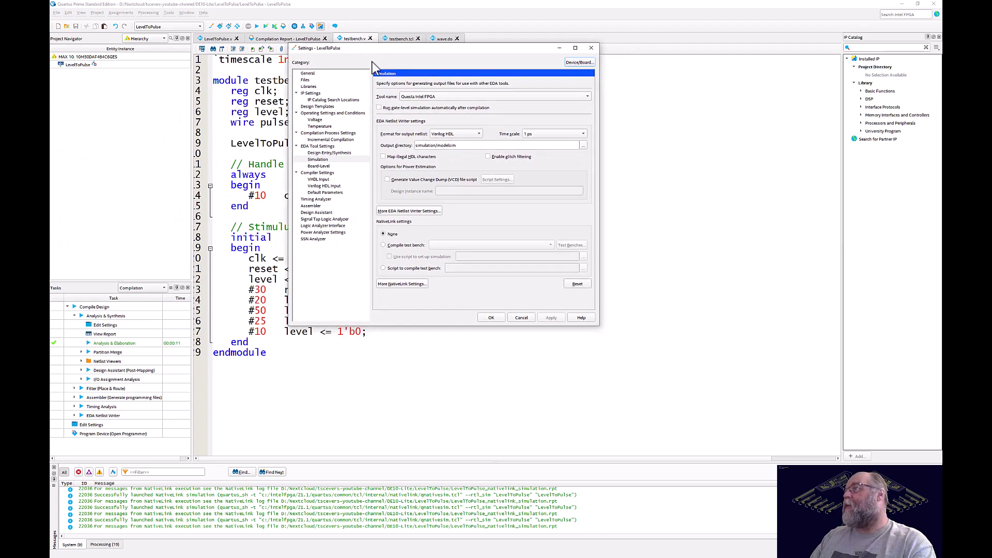
click(317, 146)
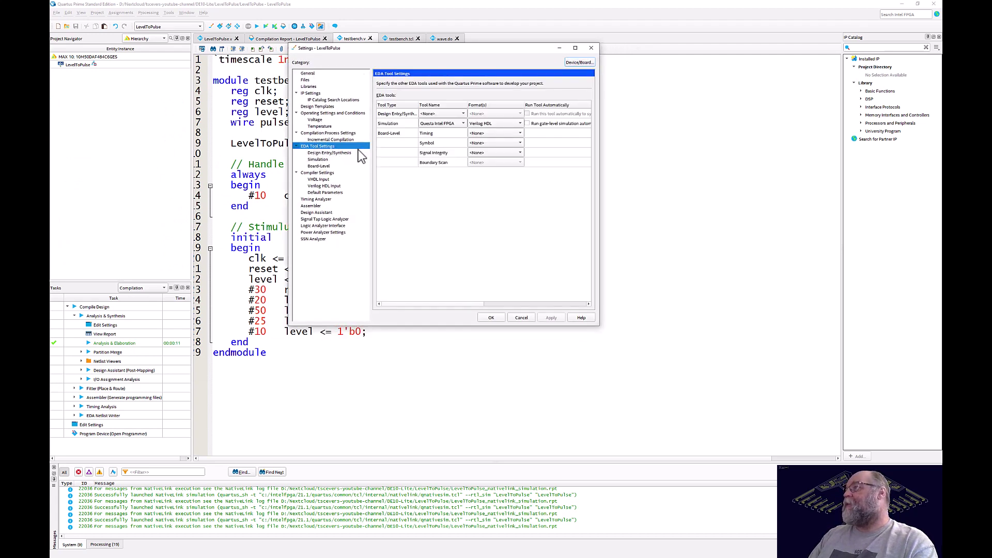
click(316, 161)
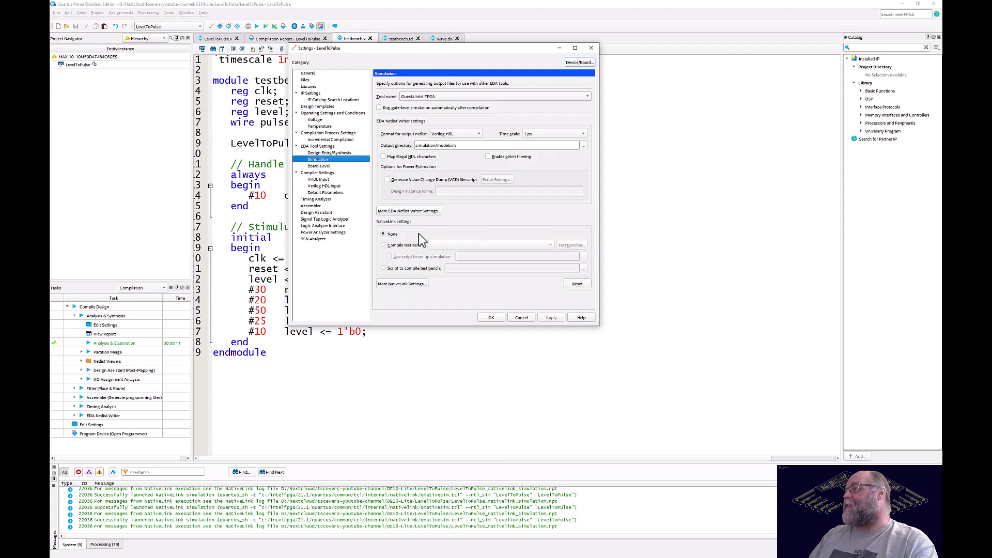
click(389, 247)
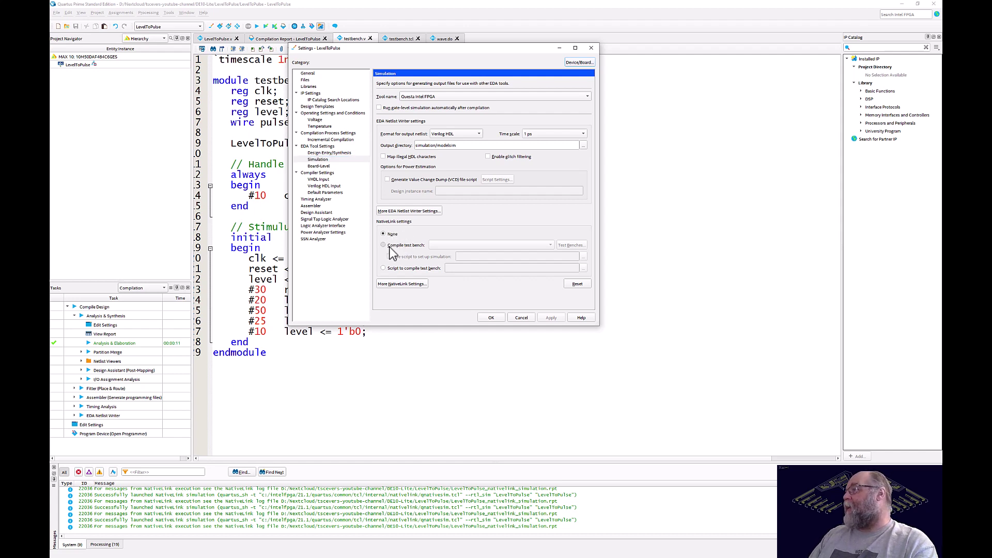
Create a new test bench named testbench with top-level module testbench, ending the simulation at 160 ns.
click(570, 246)
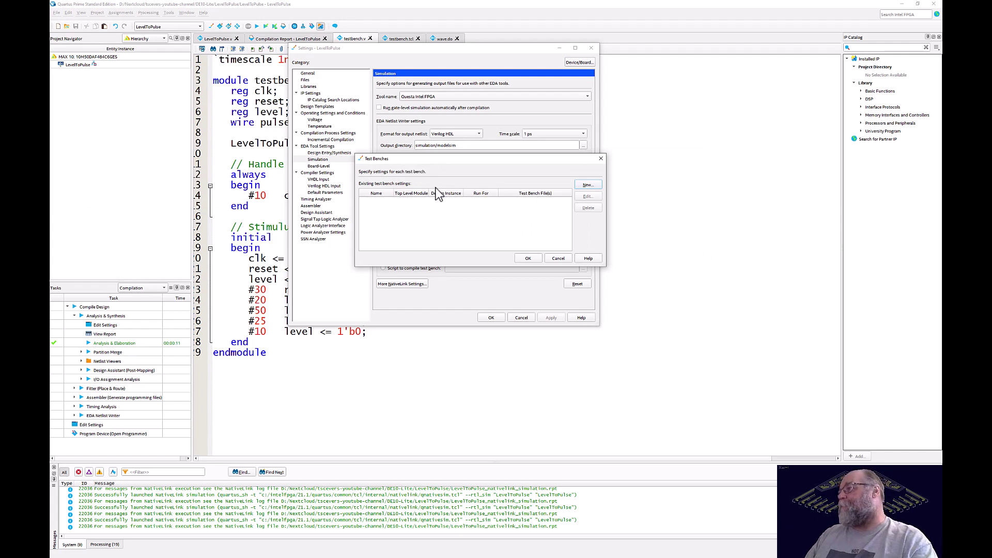
click(588, 185)
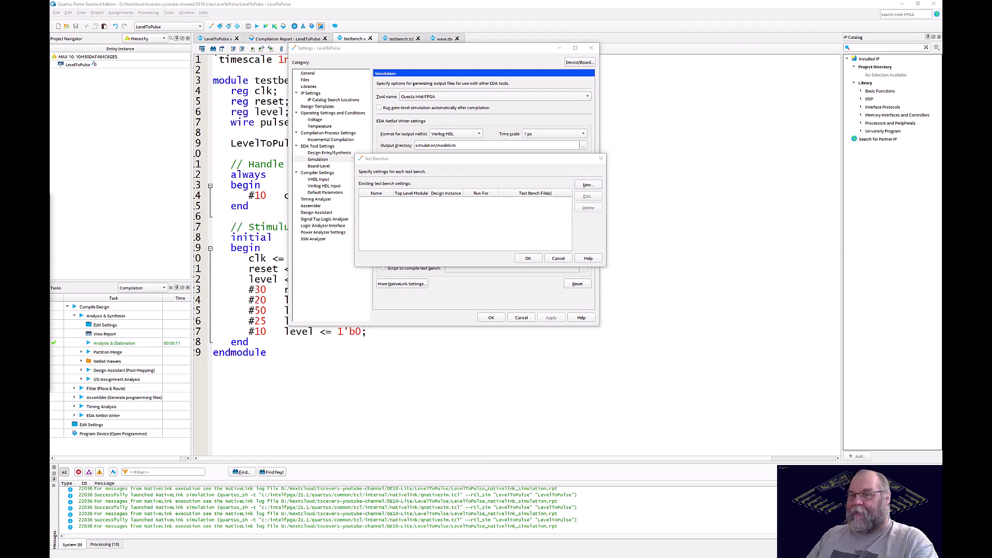
drag(449, 188, 416, 148)
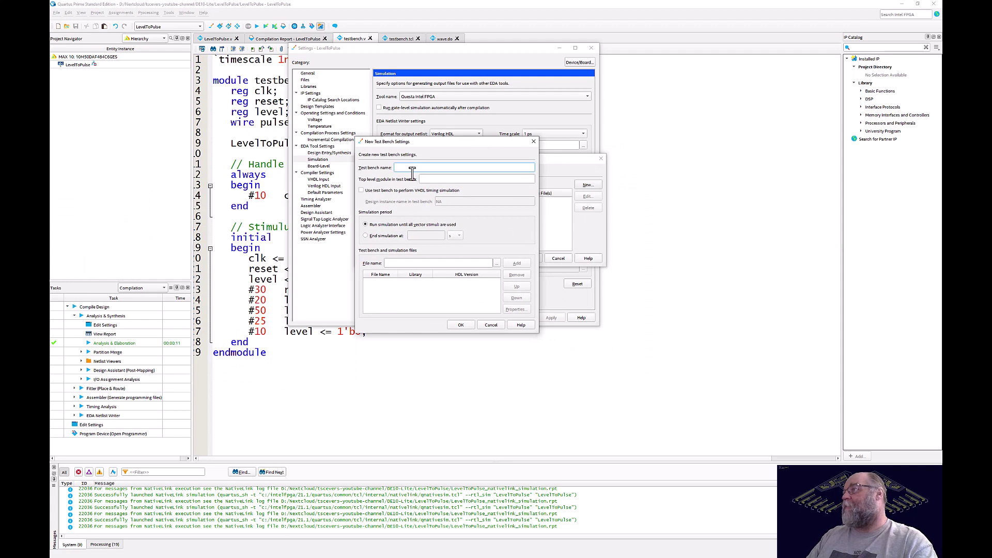
text(testbench)
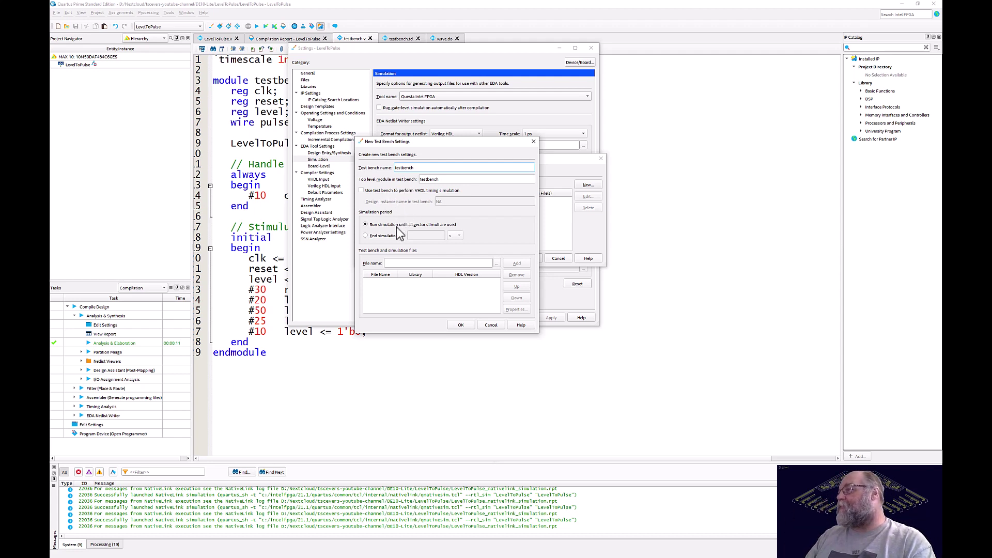
click(381, 236)
click(454, 236)
click(435, 236)
text(160)
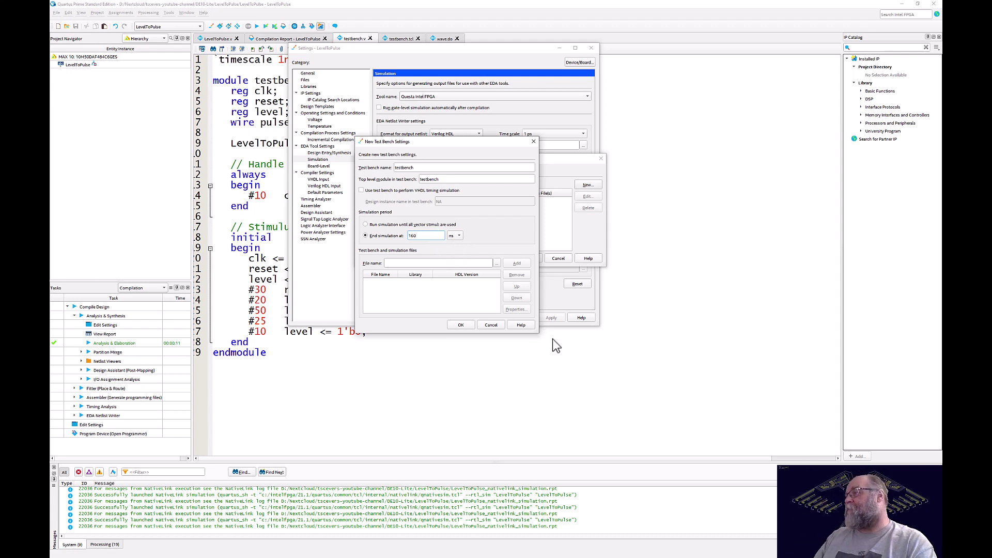
Add simulation/modelsim/testbench.v to the new test bench's files and save the test bench and simulation settings.
click(495, 263)
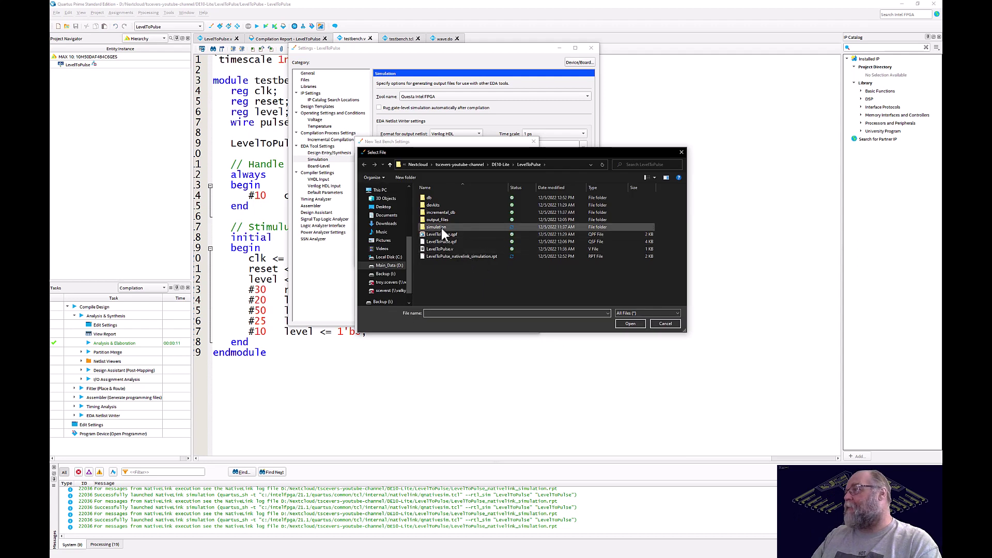
double_click(440, 227)
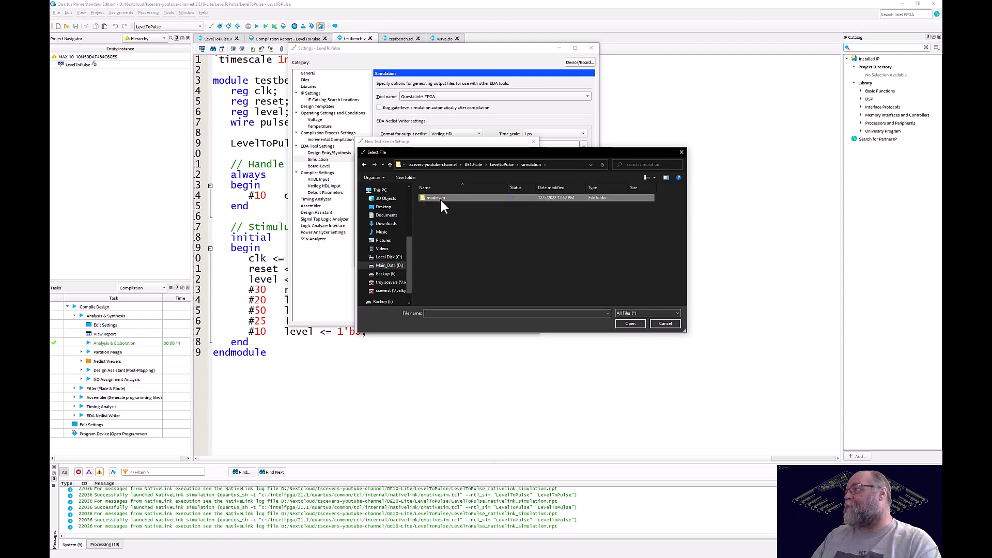
double_click(440, 200)
click(440, 271)
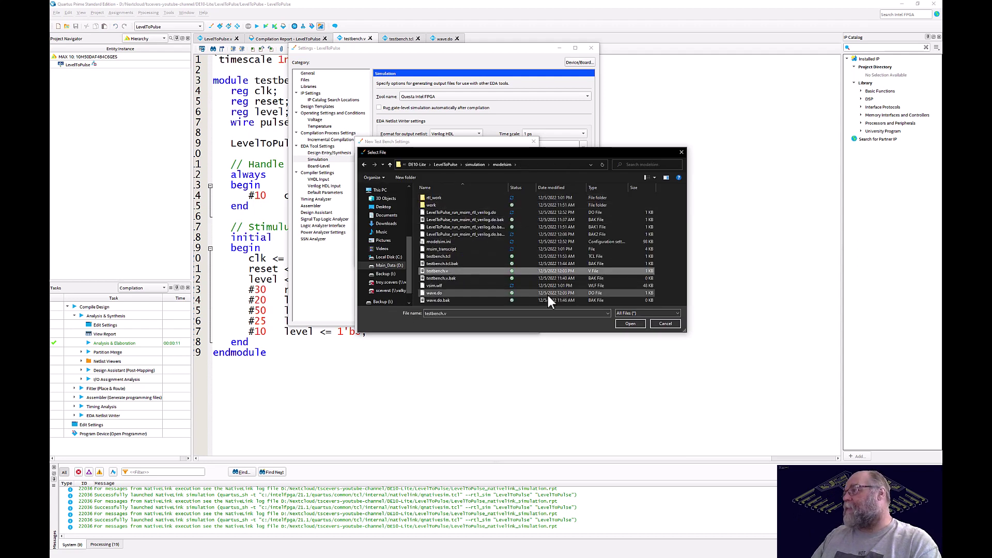
click(629, 324)
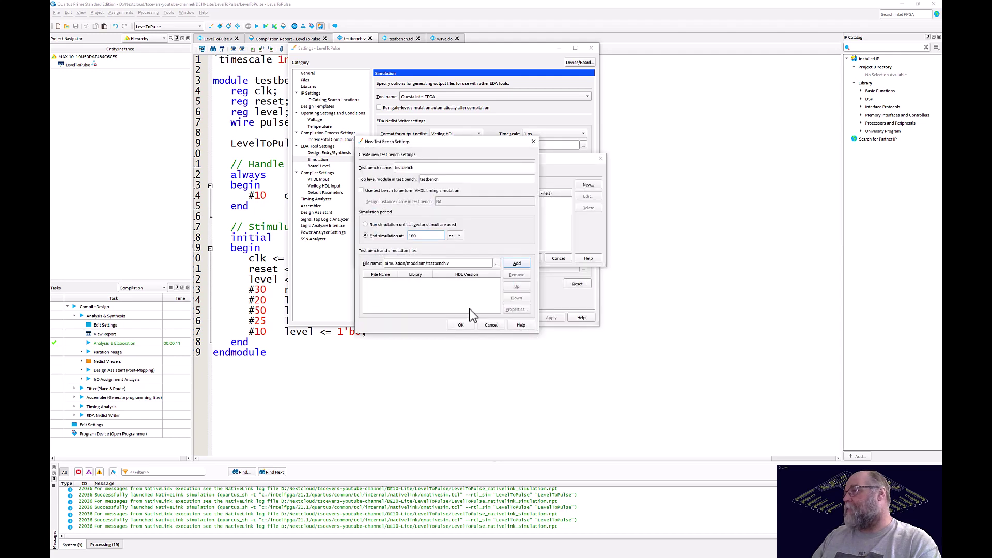
click(517, 264)
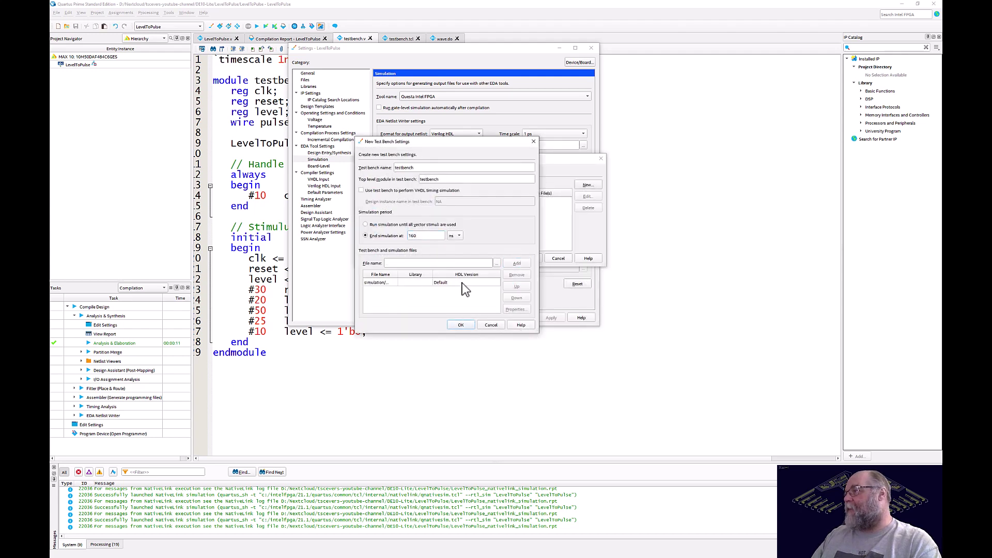
click(460, 326)
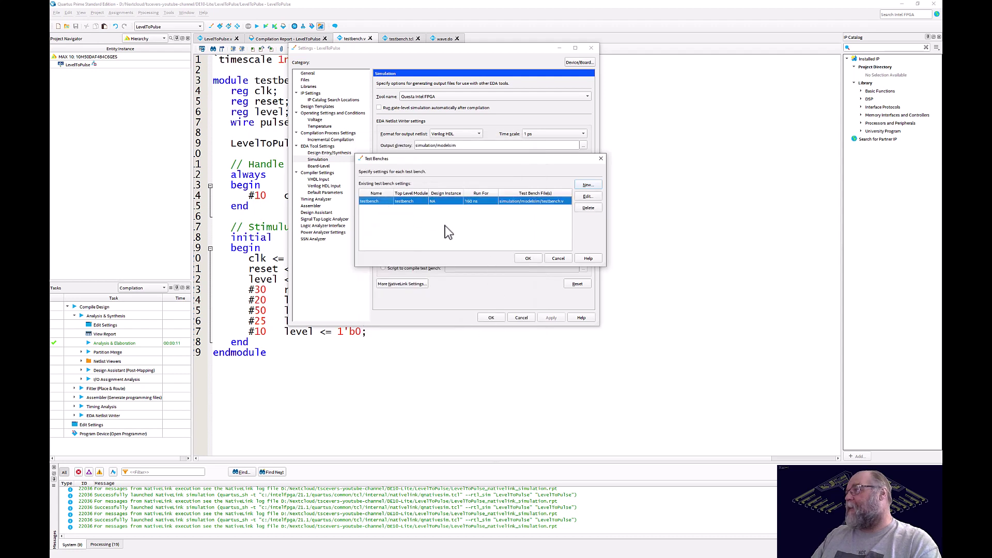
click(527, 260)
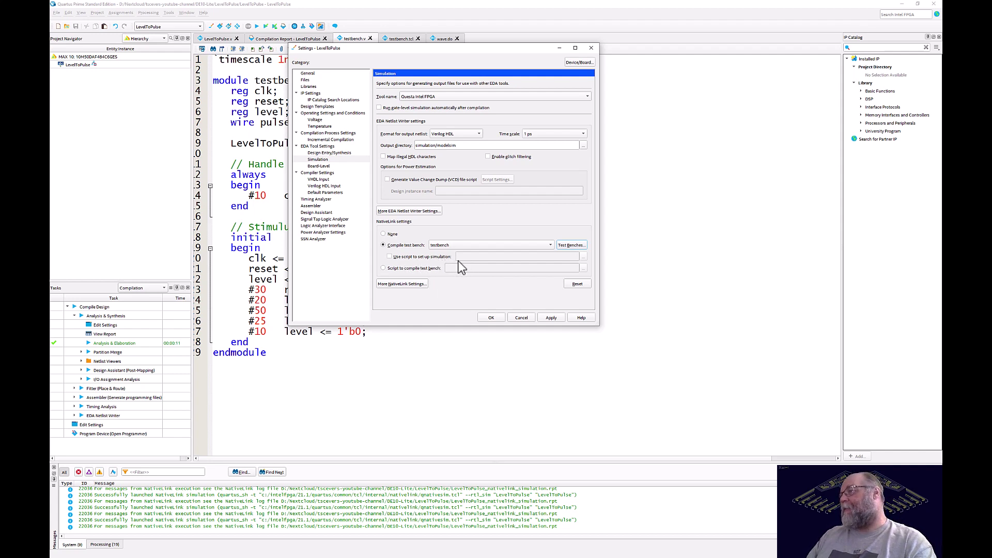
click(492, 317)
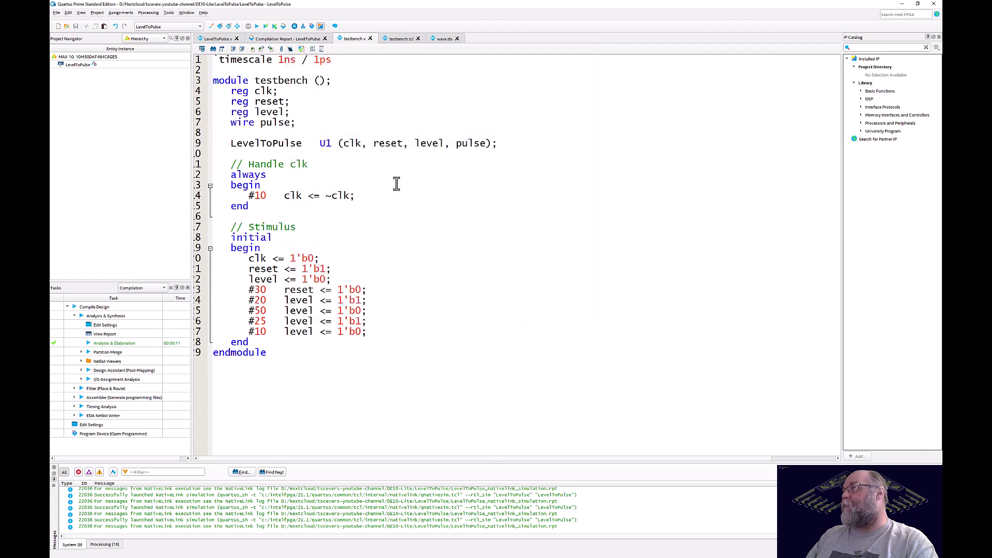
Run the RTL simulation of LevelToPulse in Questa with the configured NativeLink test bench.
click(170, 13)
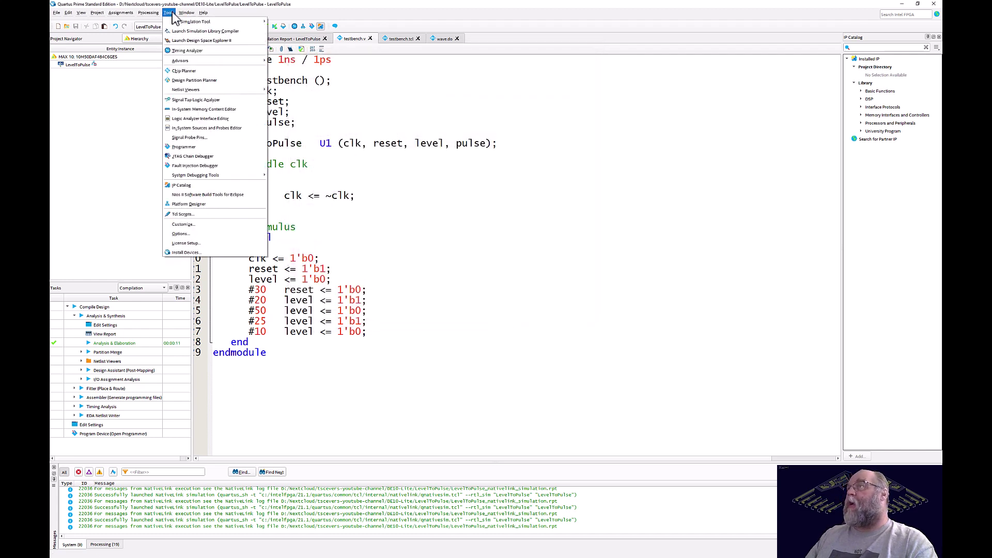
mouse_move(237, 22)
click(289, 22)
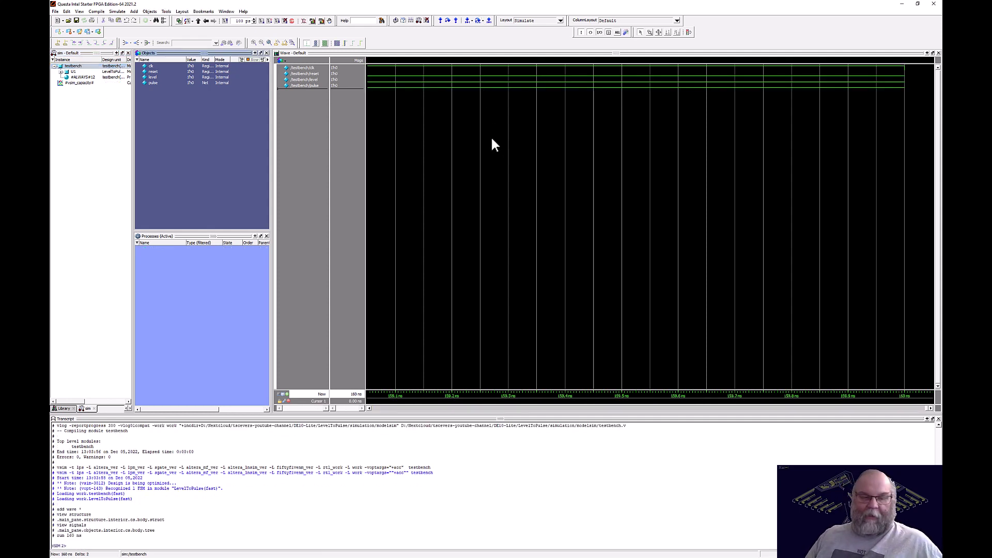
Examine the clk, reset, level and pulse waveforms over the full run from 0 to 160 ns.
ctrl+scroll(492, 140, down, 5)
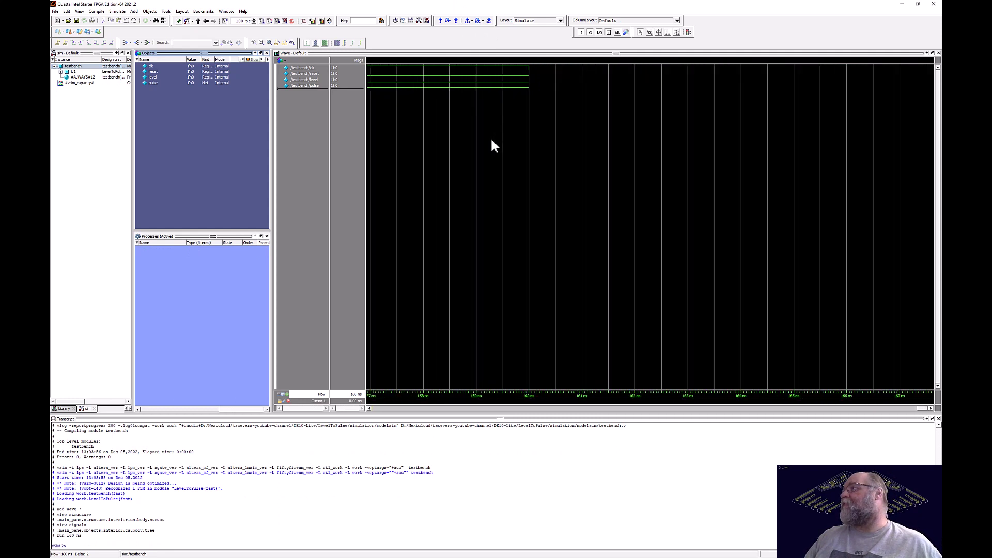
ctrl+scroll(492, 145, down, 8)
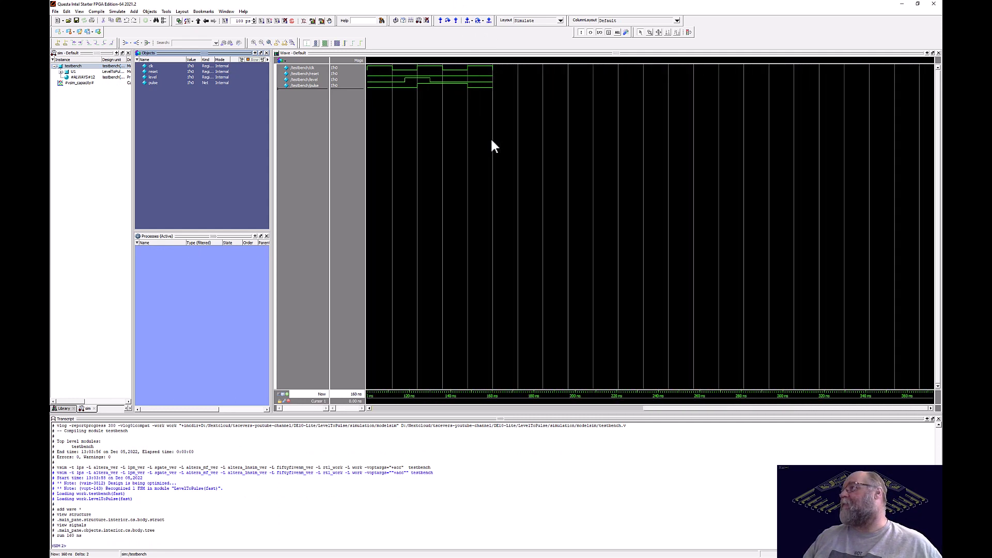
ctrl+scroll(492, 144, down, 4)
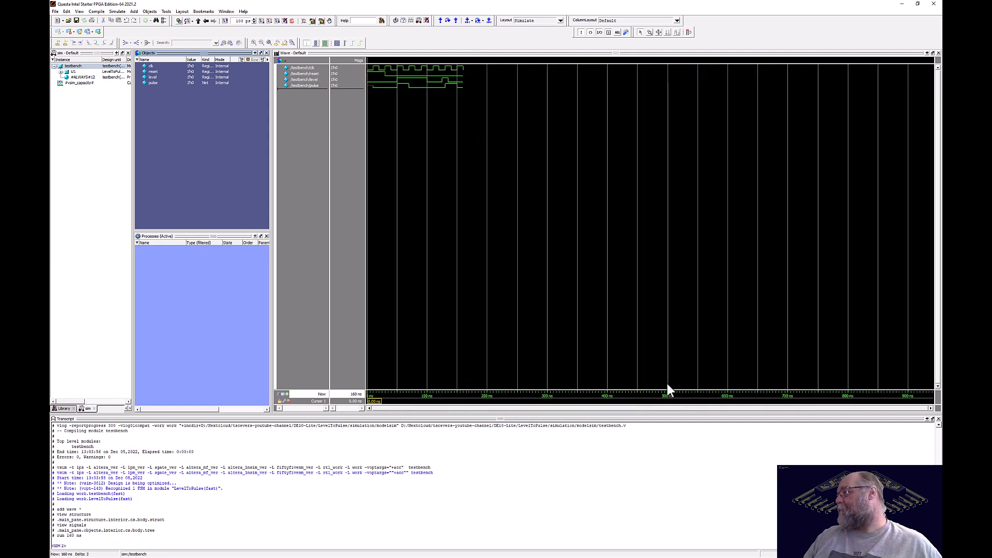
ctrl+scroll(401, 238, up, 4)
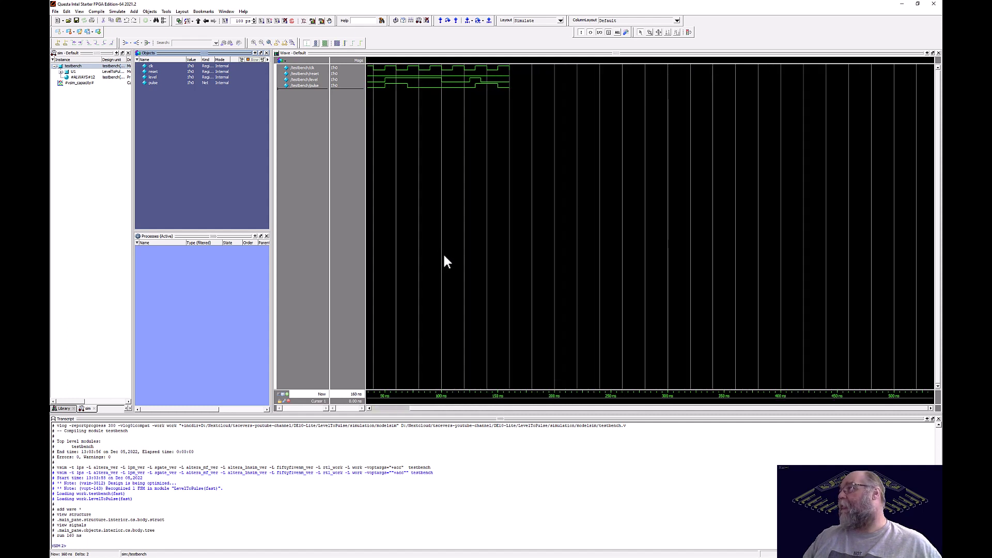
drag(667, 409, 528, 409)
ctrl+scroll(538, 279, up, 2)
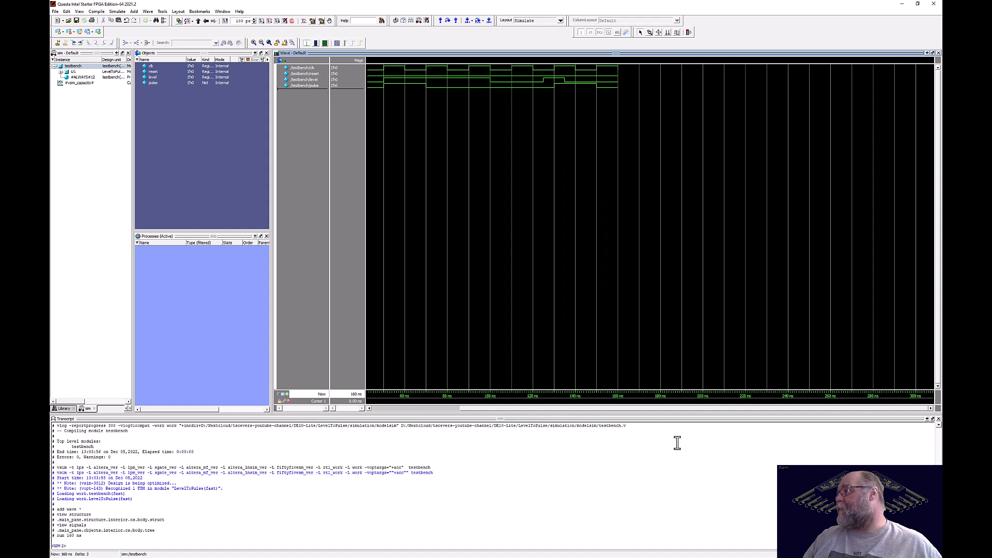
scroll(658, 408, up, 2)
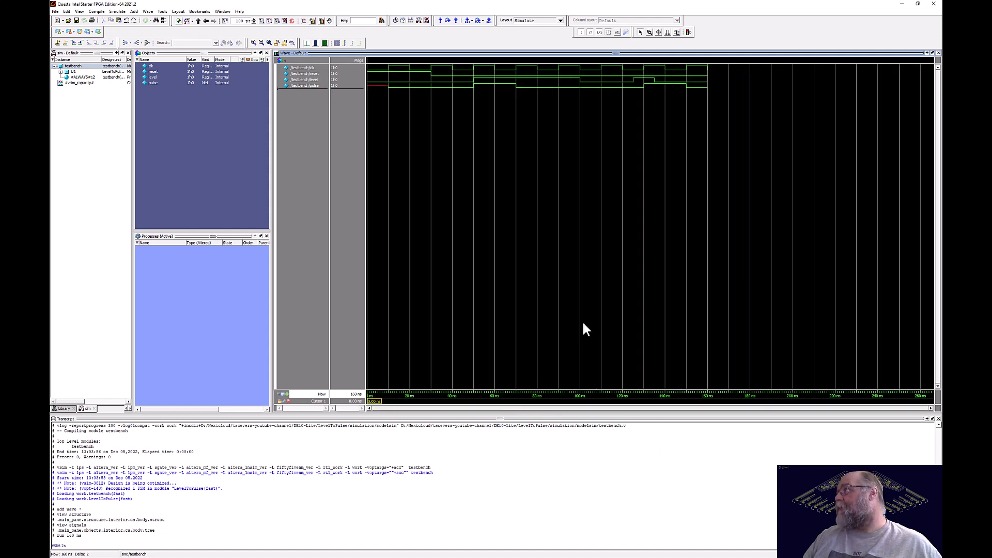
ctrl+scroll(581, 321, up, 1)
ctrl+scroll(584, 320, up, 1)
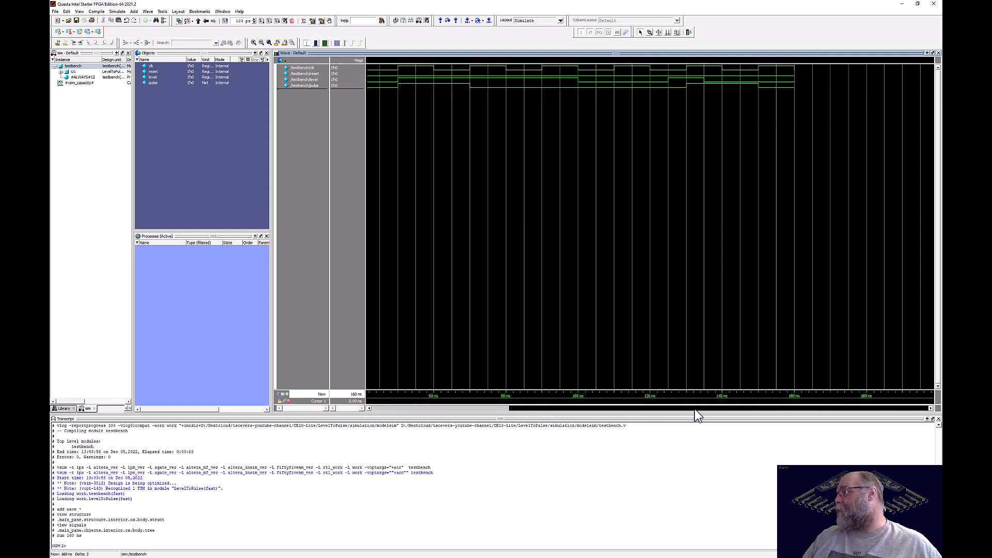
drag(695, 409, 476, 412)
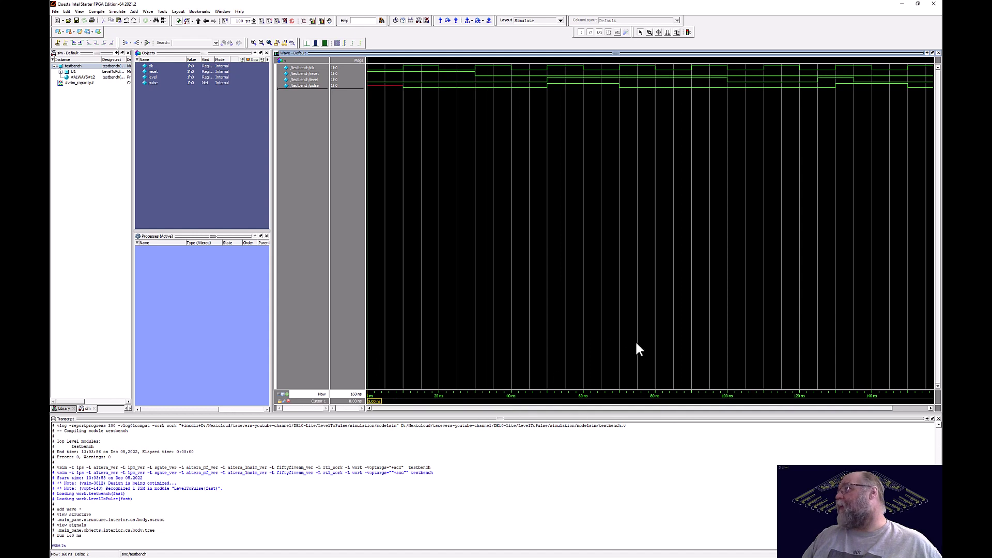
ctrl+scroll(638, 347, down, 2)
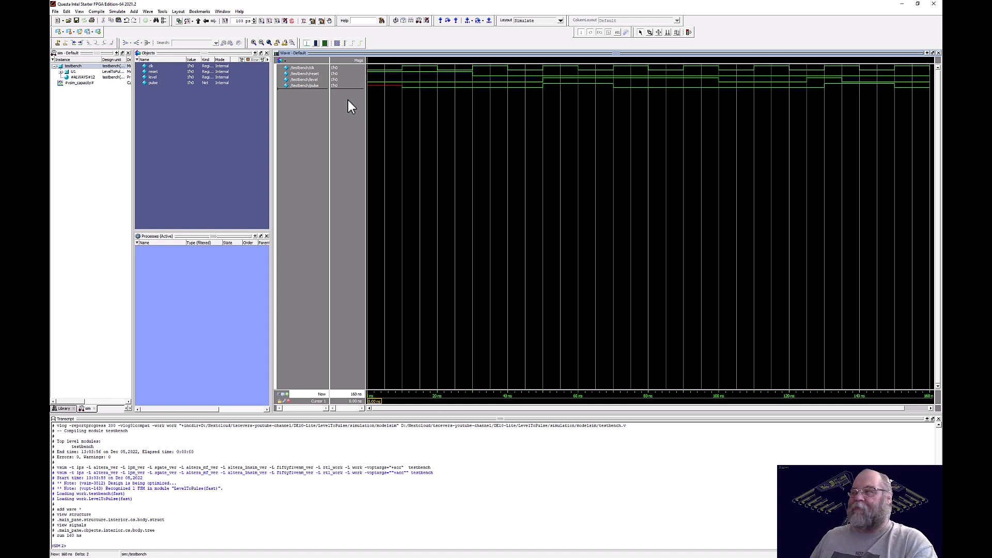
Quit Questa and open the LevelToPulse design in the Quartus RTL Viewer.
click(934, 4)
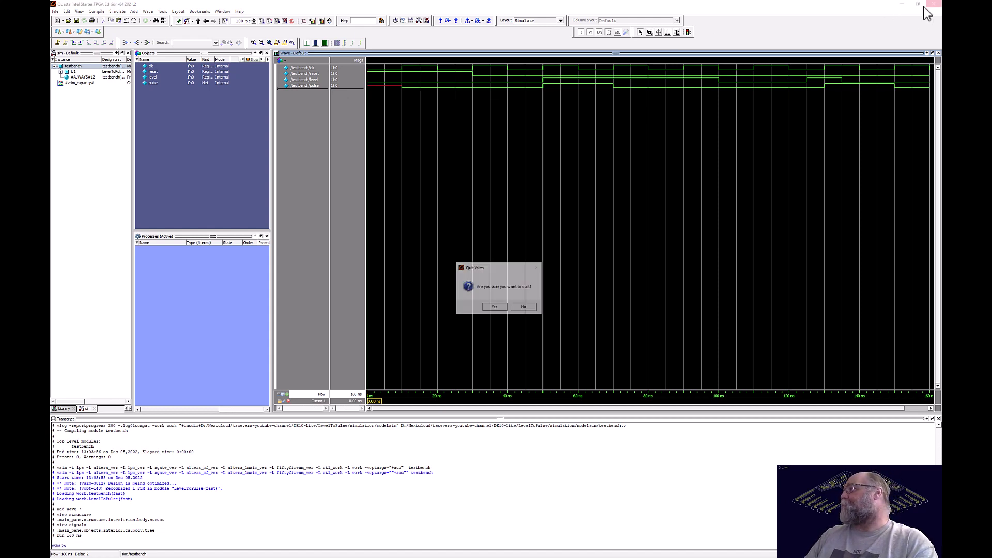
click(494, 308)
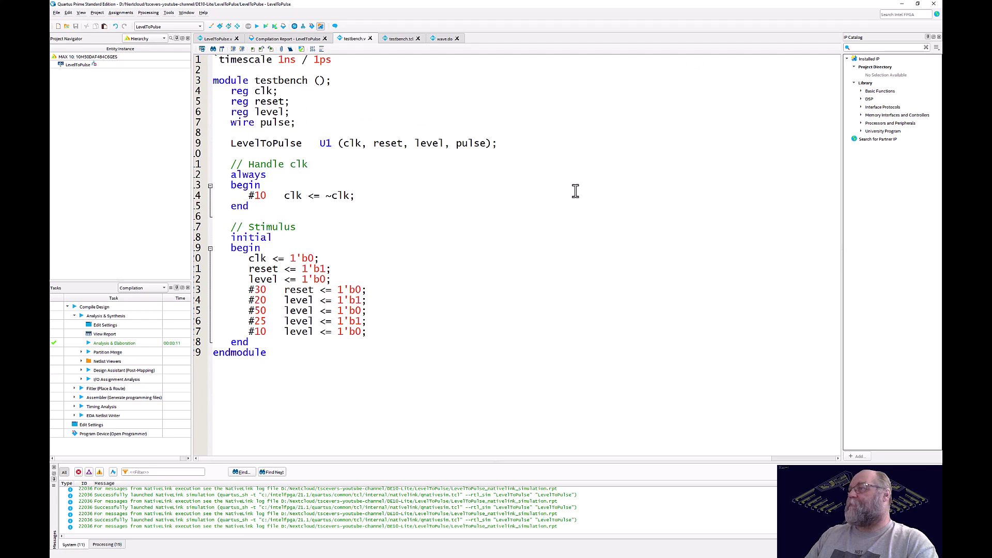
click(168, 13)
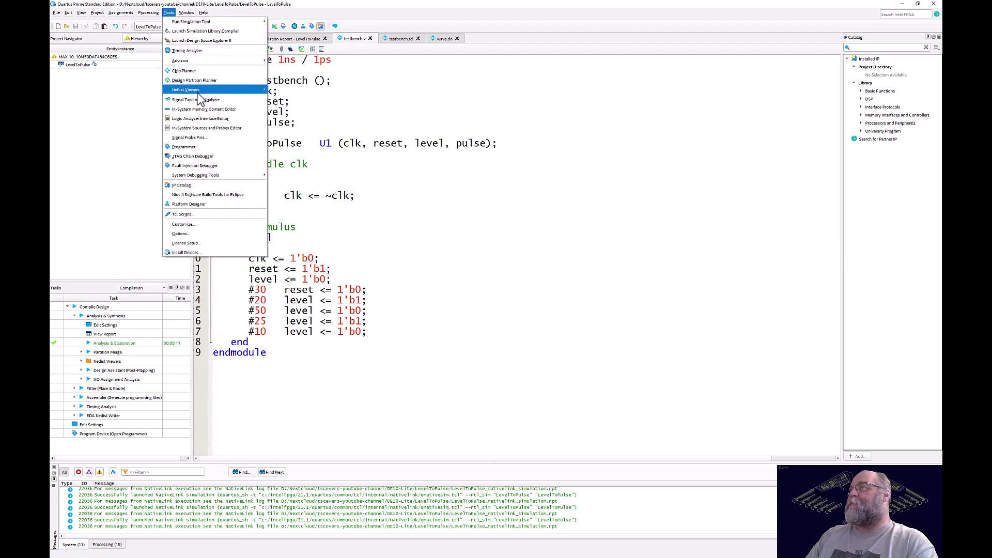
click(197, 94)
click(169, 12)
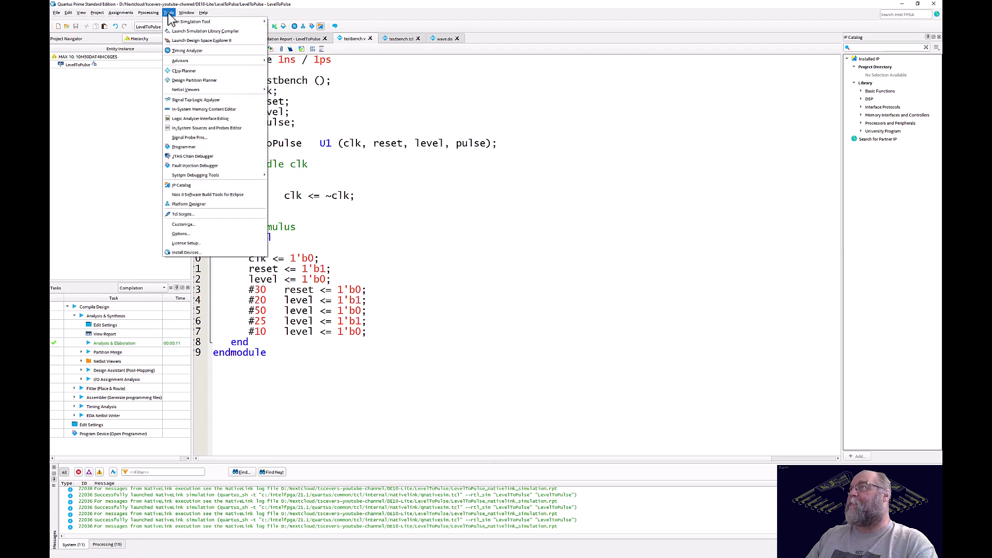
mouse_move(196, 90)
click(283, 90)
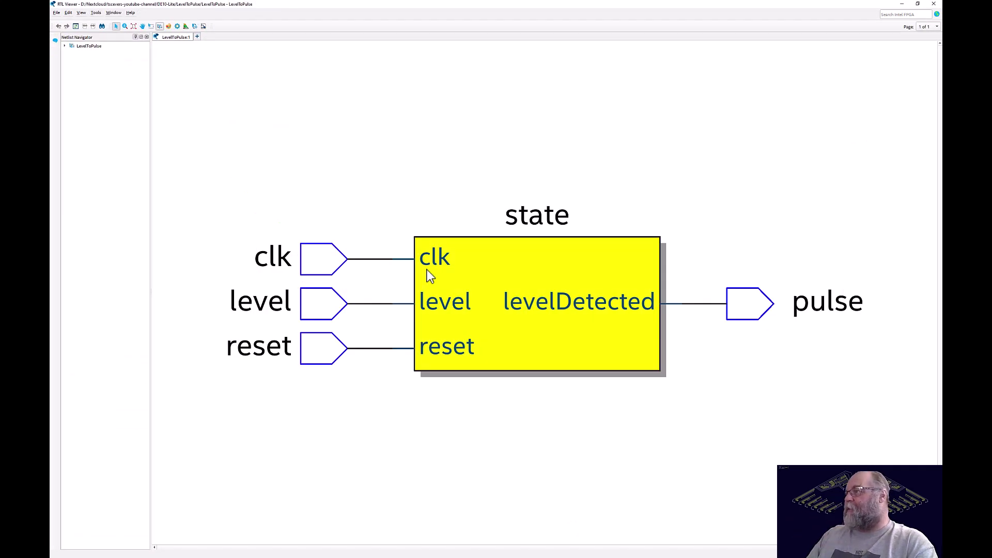
Inspect the state block's state machine diagram with its encoding and transition tables, and close both viewers.
click(491, 270)
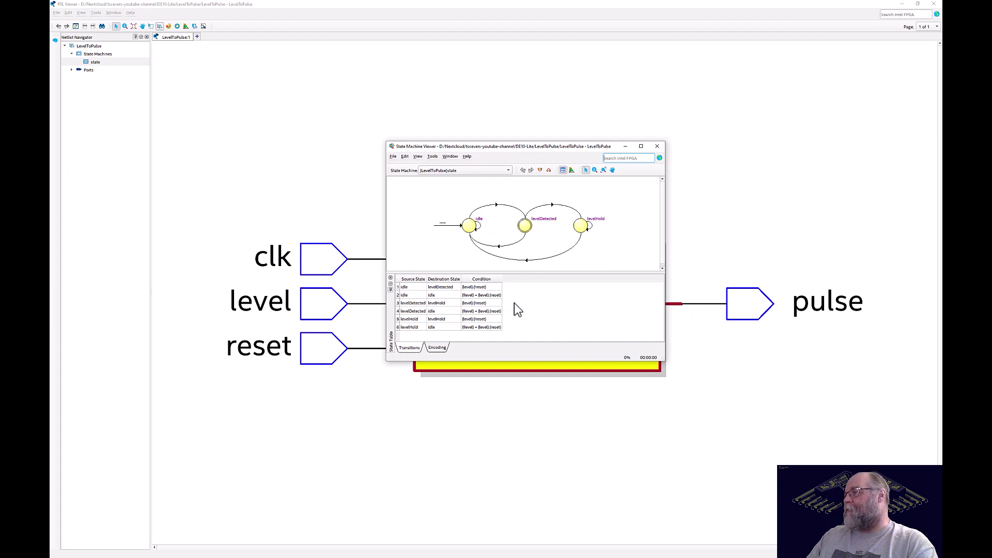
click(439, 348)
click(409, 348)
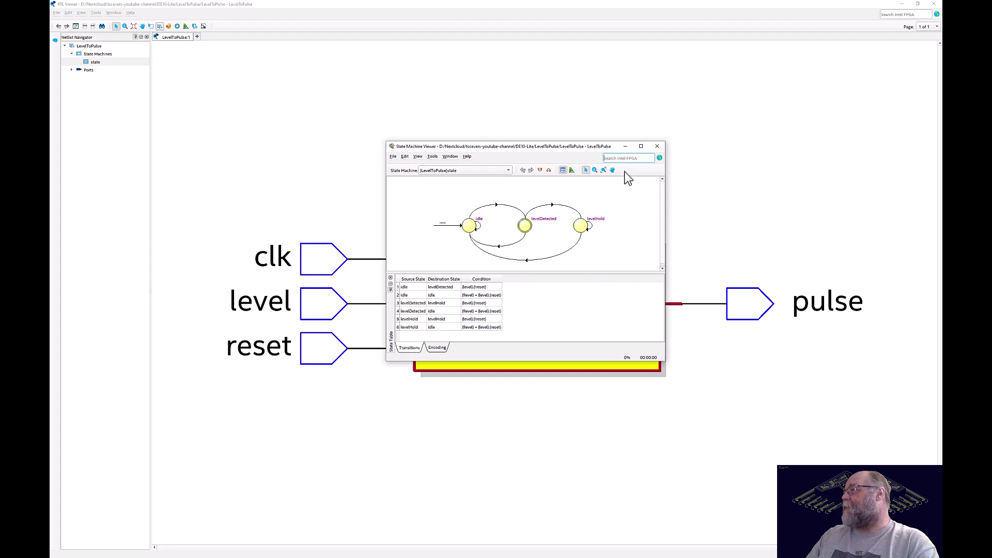
click(658, 147)
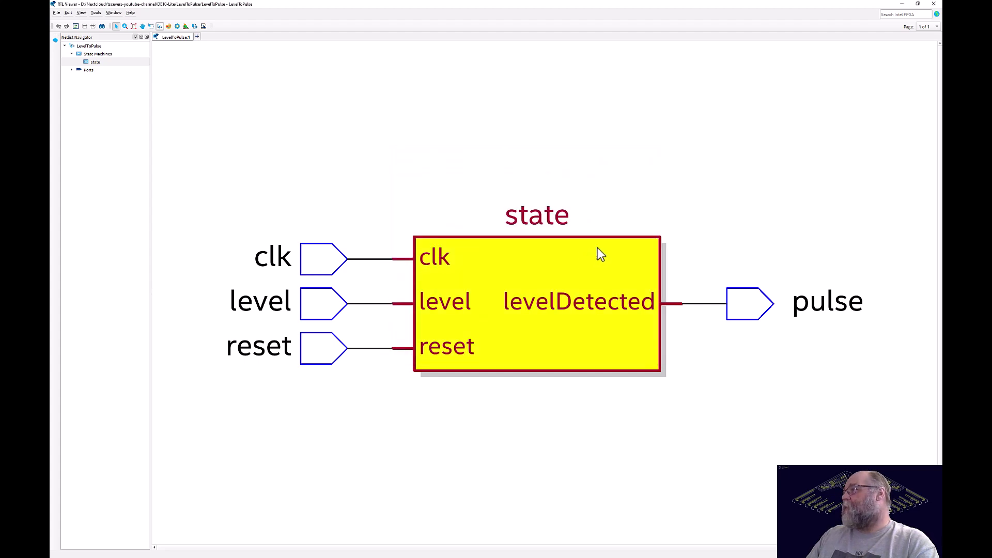
click(934, 4)
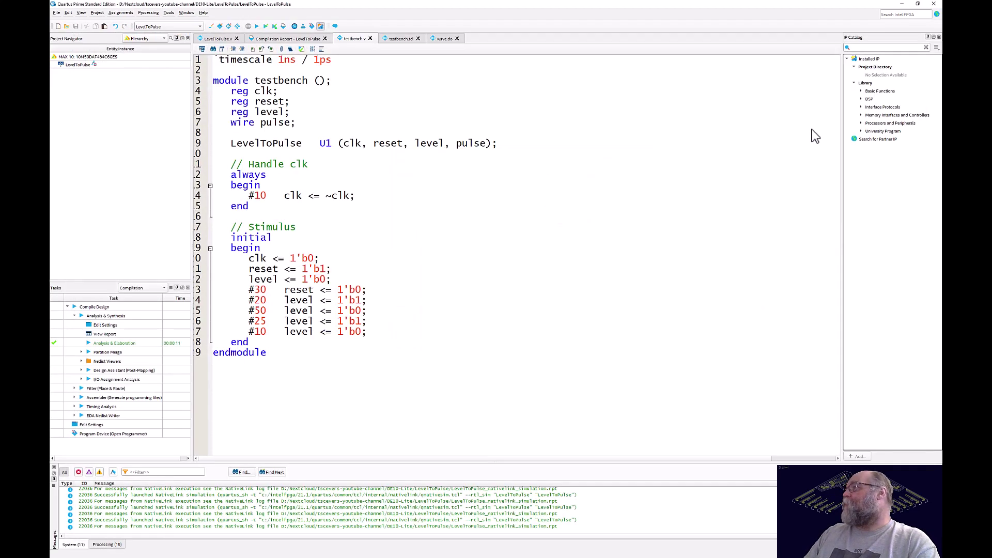